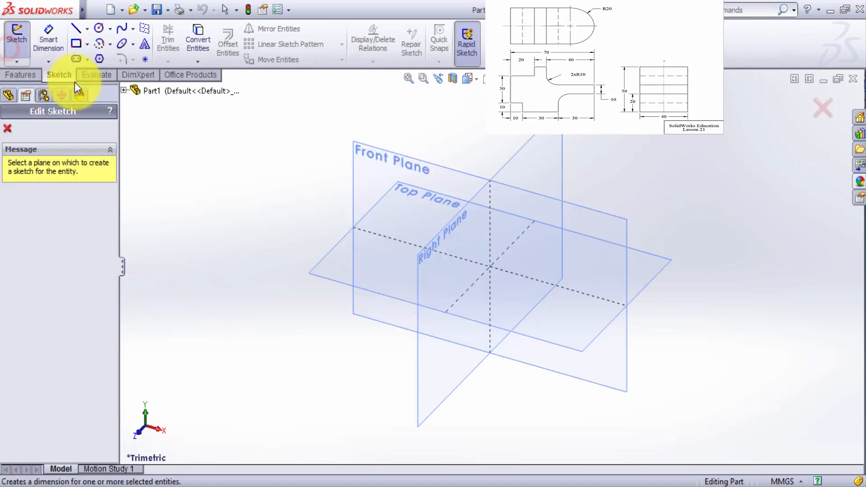
Start a sketch on the Front Plane and draw the upper outline with a tab about 18.5 mm high and 10 mm wide, and a 33 mm arm edge.
{"action": "left_click", "coordinate": [397, 164]}
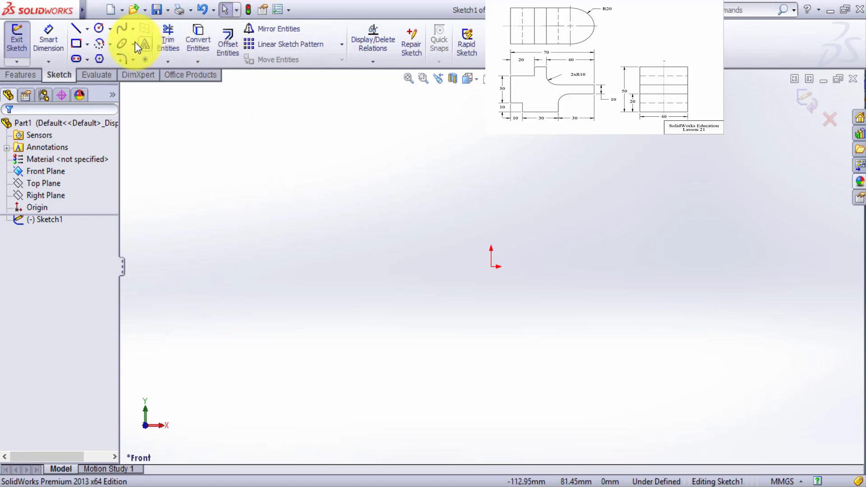
{"action": "left_click", "coordinate": [79, 29]}
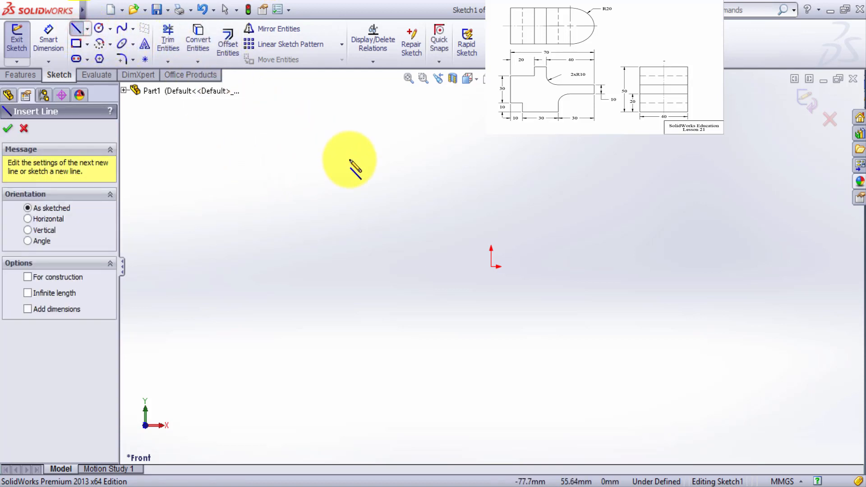
{"action": "left_click", "coordinate": [418, 180]}
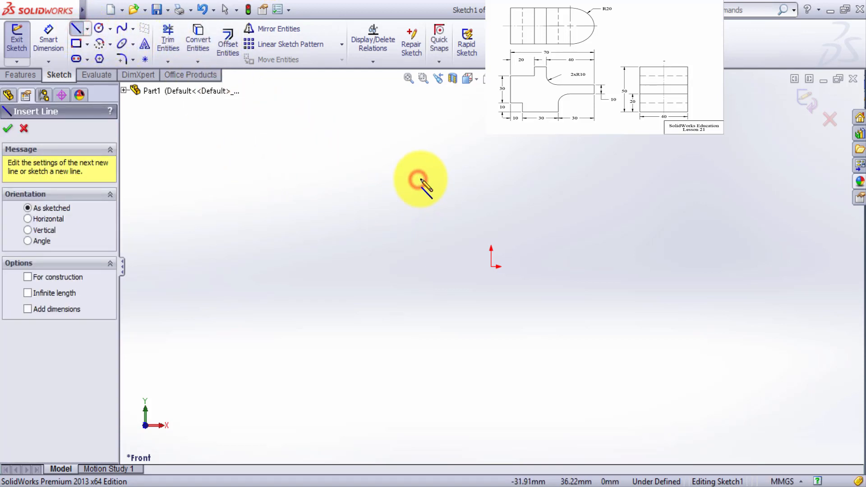
{"action": "left_click", "coordinate": [538, 180]}
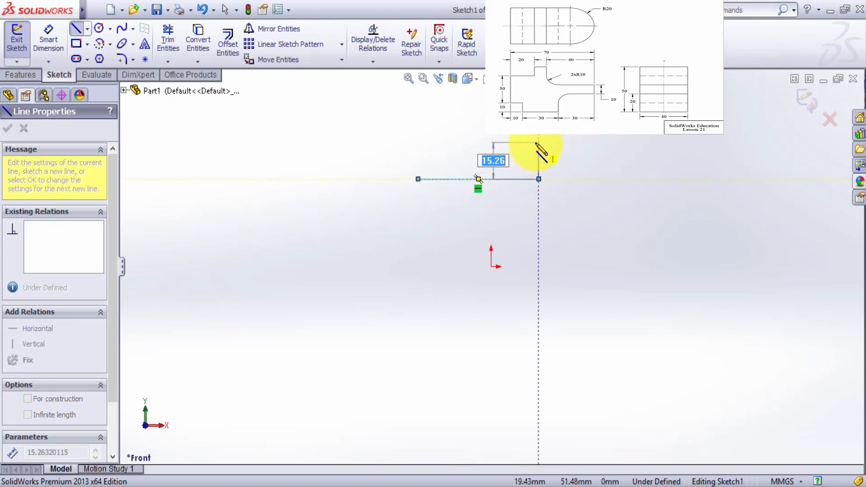
{"action": "scroll", "coordinate": [538, 144], "scroll_direction": "down", "scroll_amount": 4}
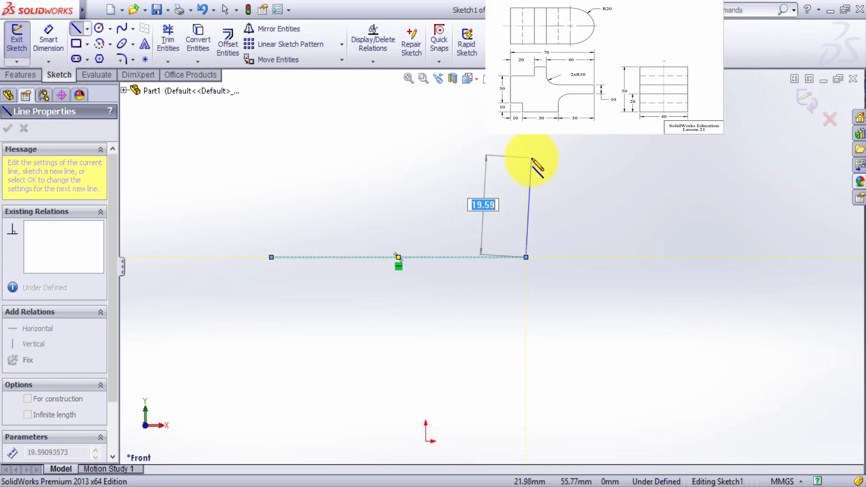
{"action": "scroll", "coordinate": [514, 192], "scroll_direction": "up", "scroll_amount": 2}
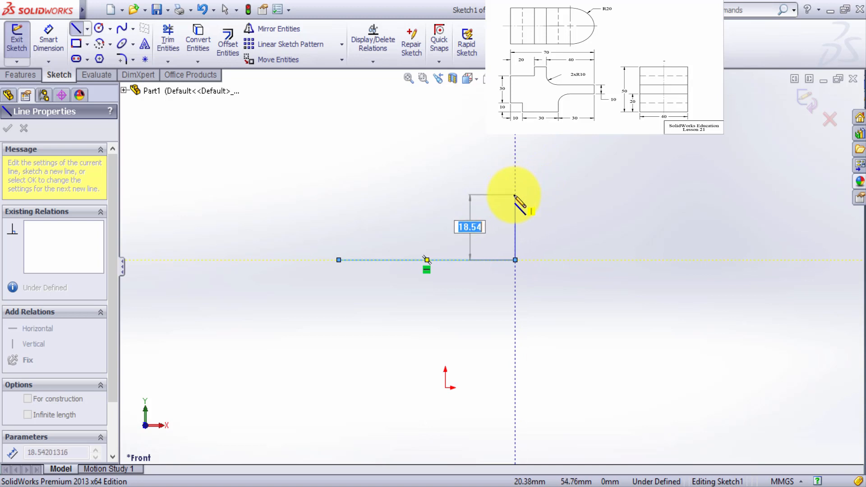
{"action": "left_click", "coordinate": [515, 196]}
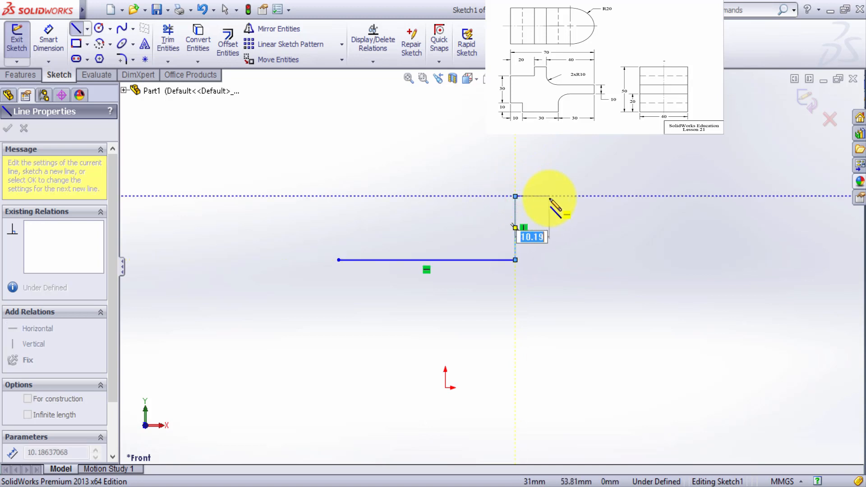
{"action": "left_click", "coordinate": [550, 197]}
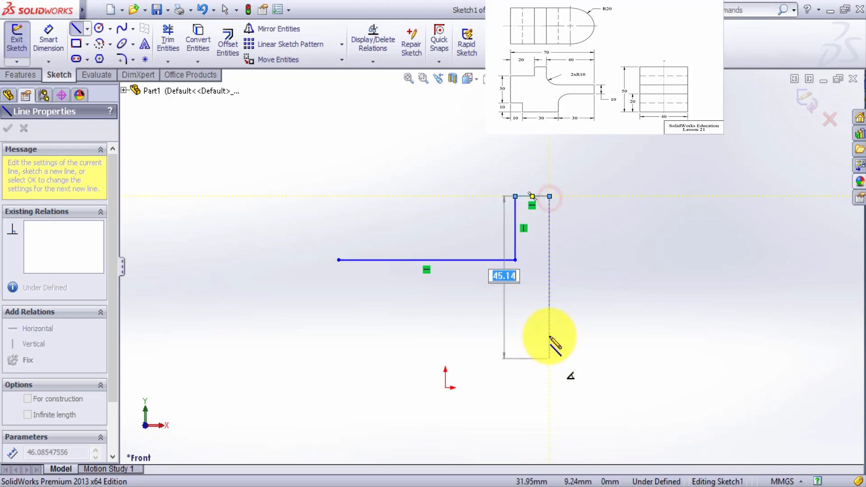
{"action": "left_click", "coordinate": [550, 305]}
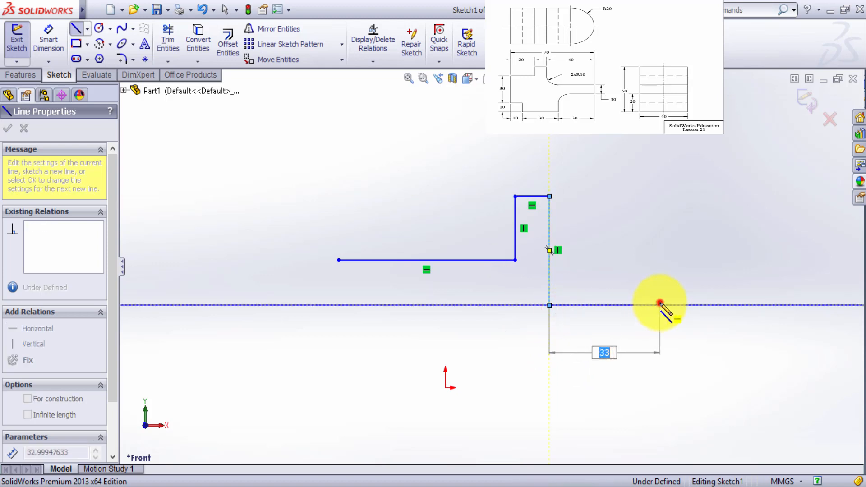
{"action": "left_click", "coordinate": [660, 304]}
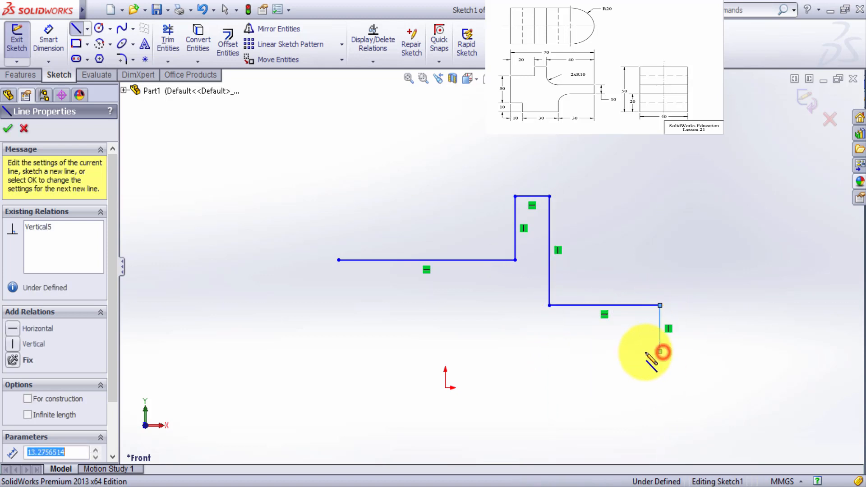
Close the stepped profile with an arm end about 13 mm high, a lower-left notch about 15 by 11 mm, and a left edge about 37 mm.
{"action": "left_click", "coordinate": [661, 352]}
{"action": "left_click", "coordinate": [577, 351]}
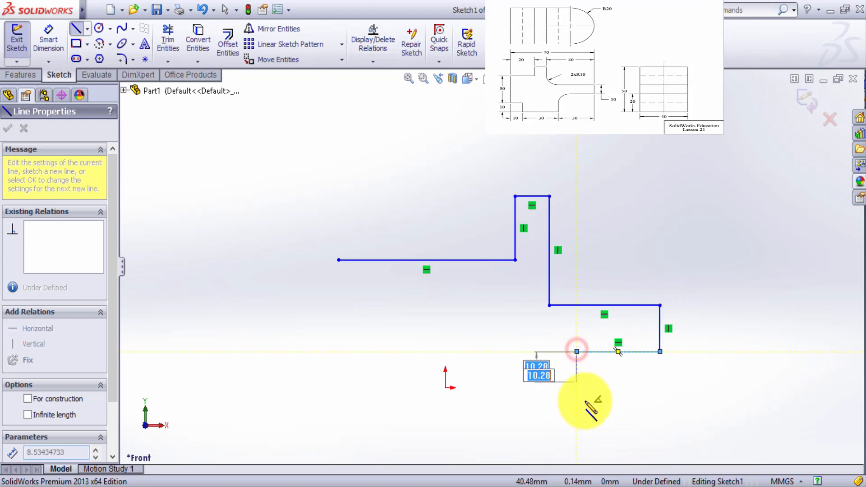
{"action": "left_click", "coordinate": [578, 432]}
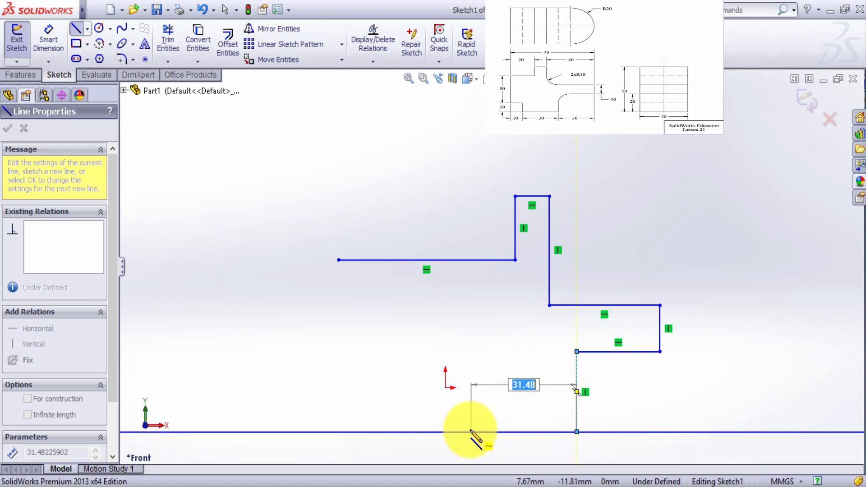
{"action": "left_click", "coordinate": [390, 431]}
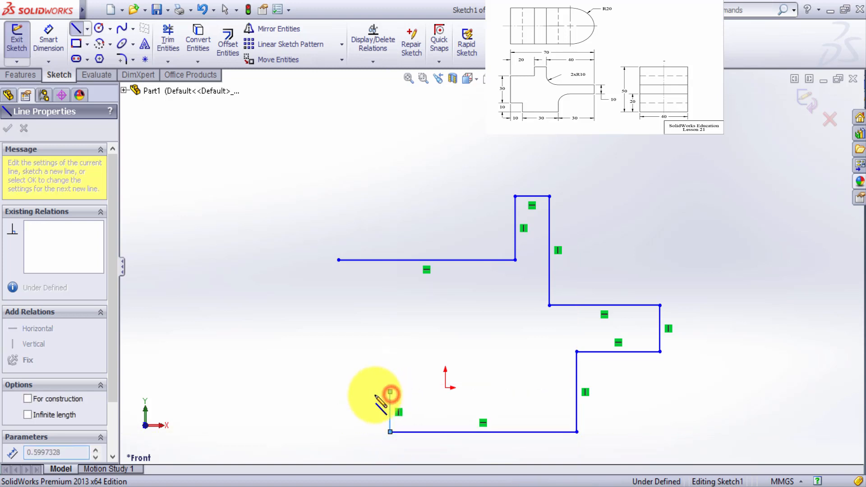
{"action": "left_click", "coordinate": [390, 392]}
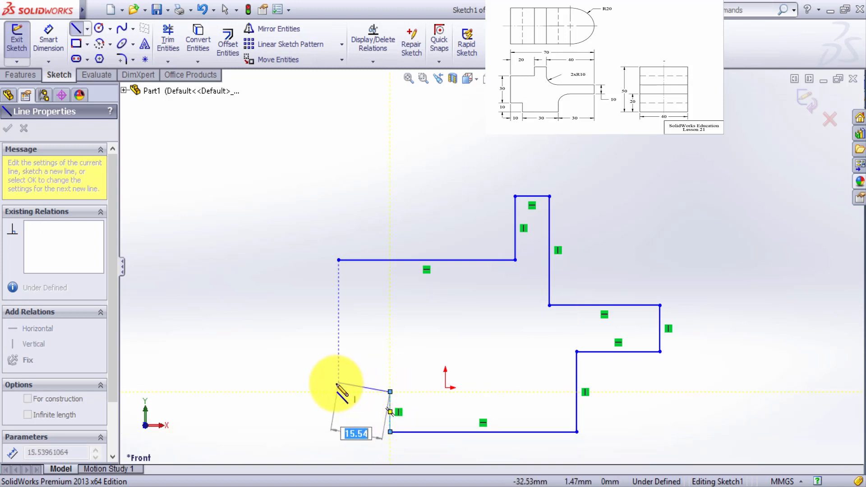
{"action": "left_click", "coordinate": [339, 392]}
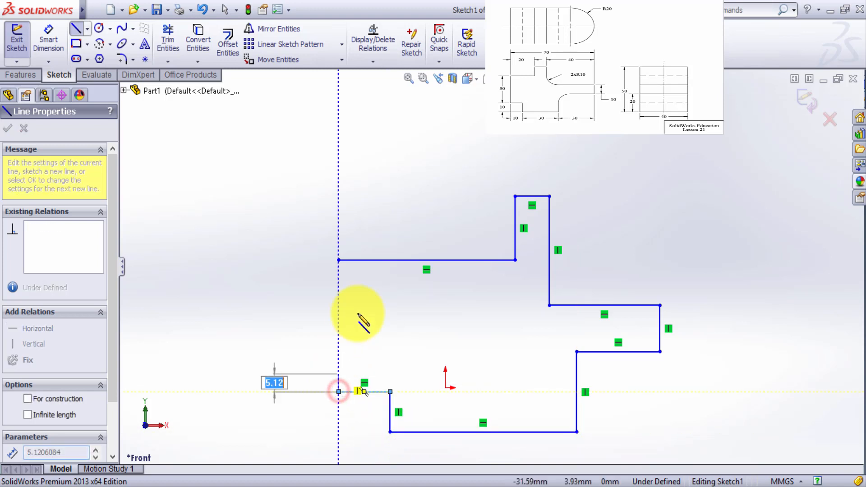
{"action": "left_click", "coordinate": [339, 260]}
{"action": "scroll", "coordinate": [632, 243], "scroll_direction": "down", "scroll_amount": 2}
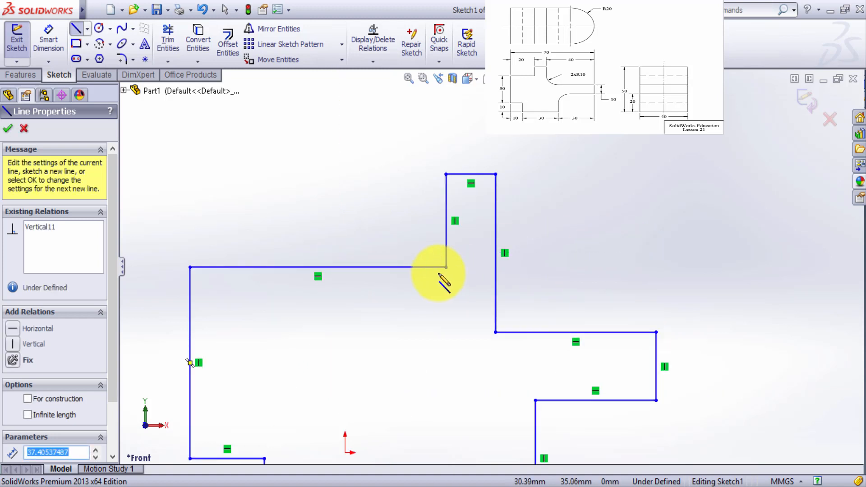
{"action": "scroll", "coordinate": [445, 282], "scroll_direction": "up", "scroll_amount": 2}
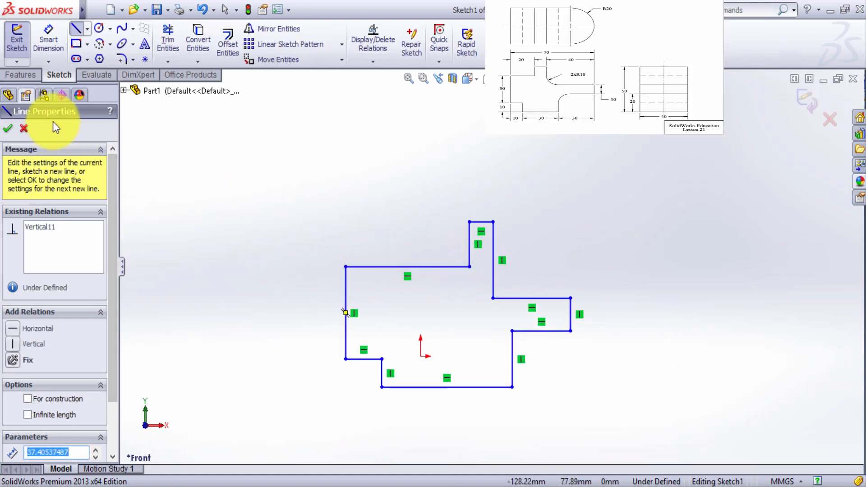
Dimension the height of the profile's lower-left notch as 10 mm.
{"action": "left_click", "coordinate": [45, 51]}
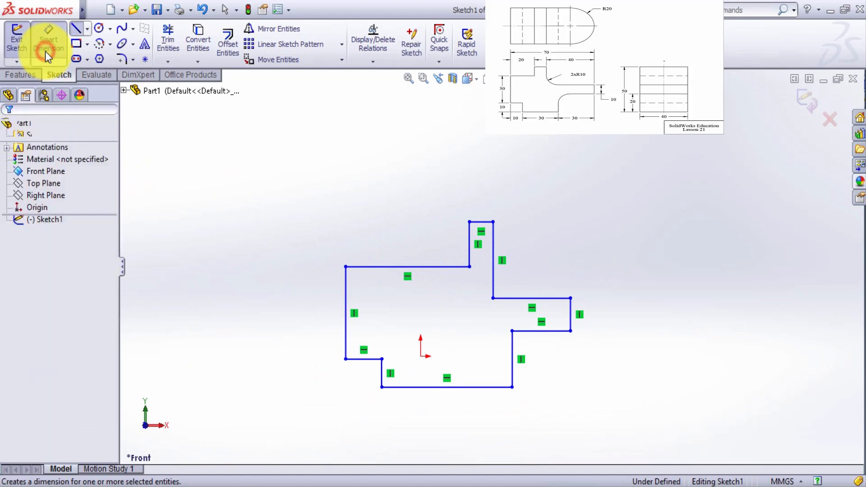
{"action": "left_click", "coordinate": [346, 360]}
{"action": "left_click", "coordinate": [382, 387]}
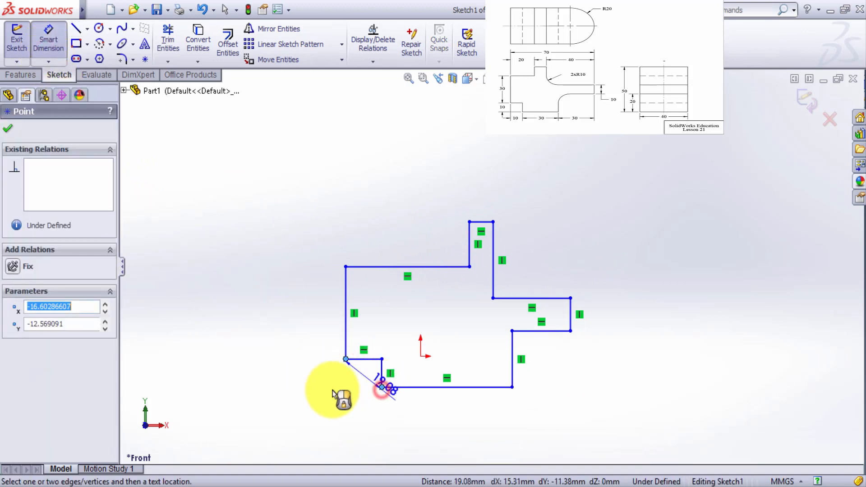
{"action": "left_click", "coordinate": [315, 382]}
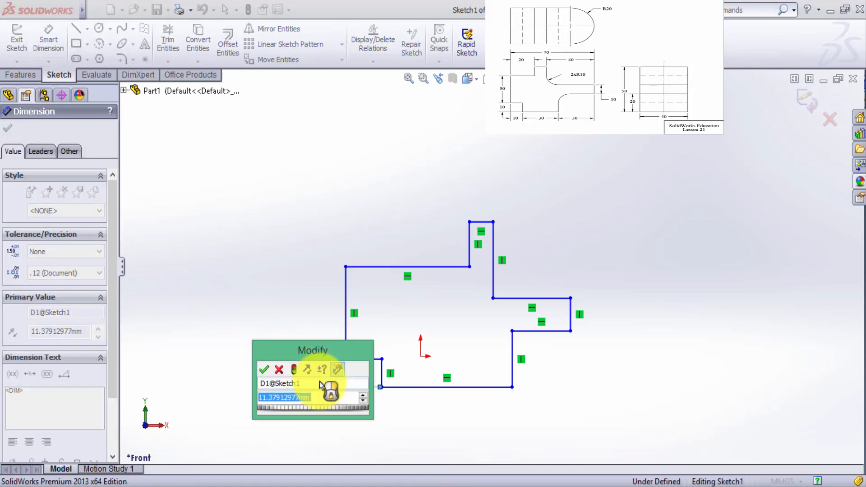
{"action": "type", "text": "10"}
{"action": "key", "text": "Return"}
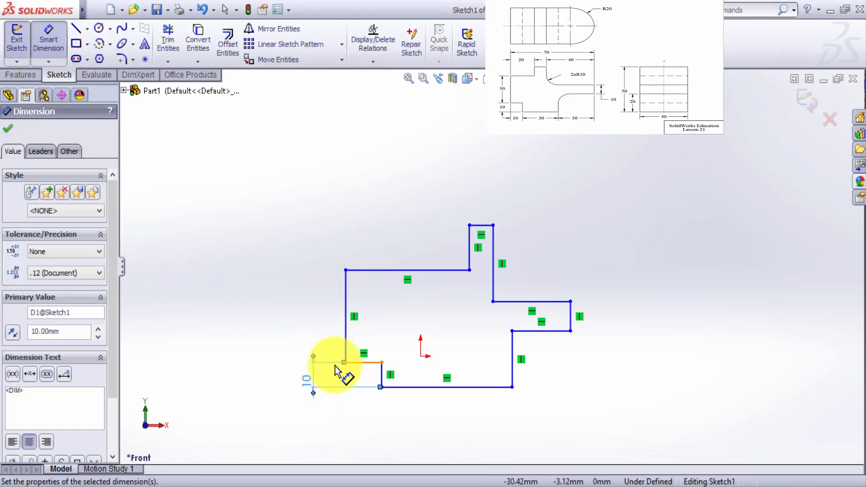
Reattach the notch height dimension to the notch's inner corner and place it clear of the profile's left side.
{"action": "left_click", "coordinate": [345, 363]}
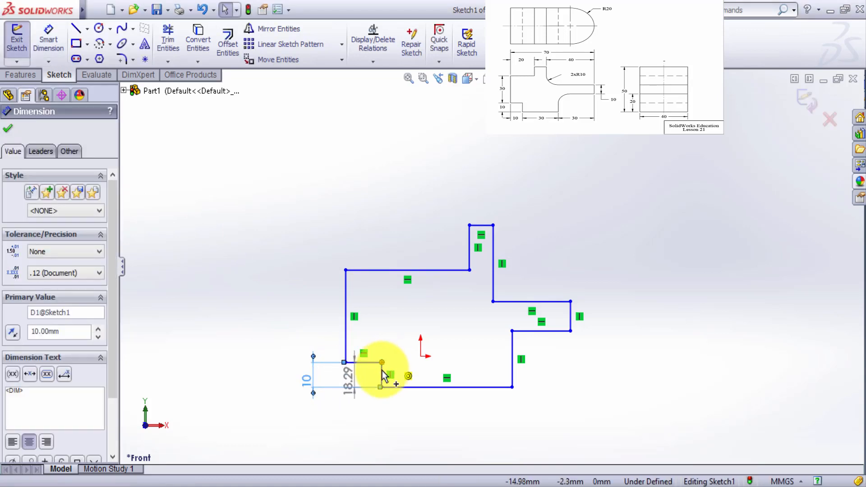
{"action": "left_click", "coordinate": [382, 363]}
{"action": "left_click", "coordinate": [358, 427]}
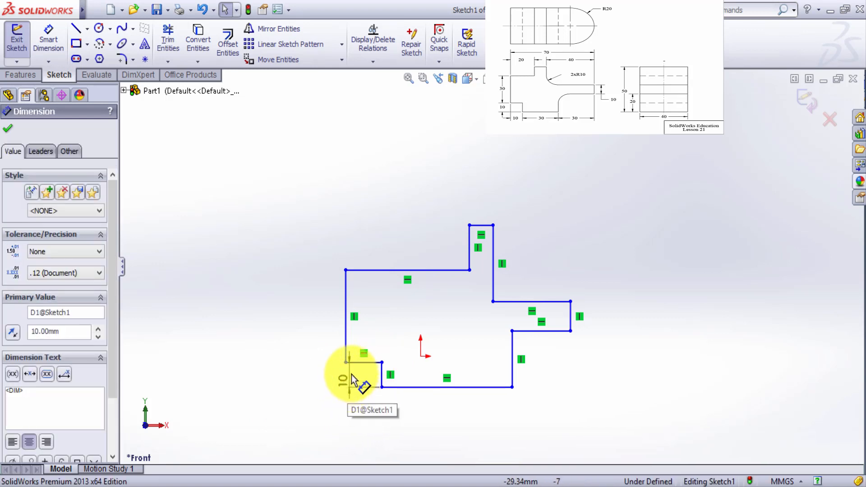
{"action": "left_click", "coordinate": [346, 363]}
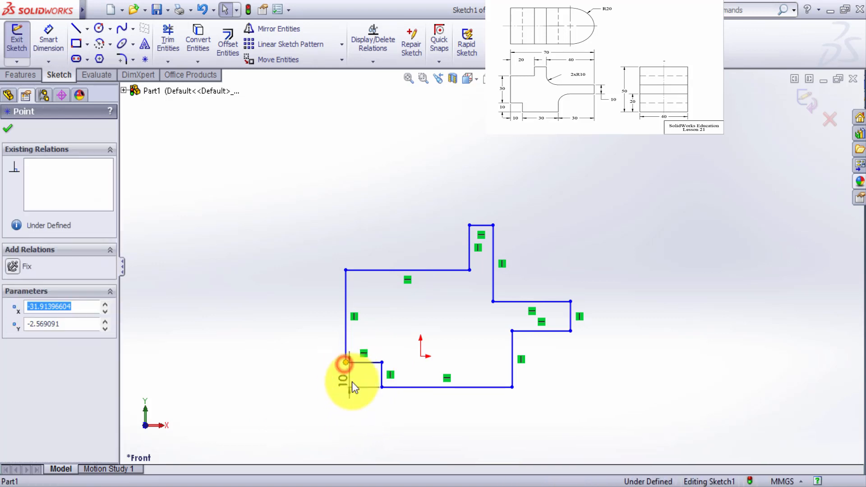
{"action": "left_click", "coordinate": [381, 387]}
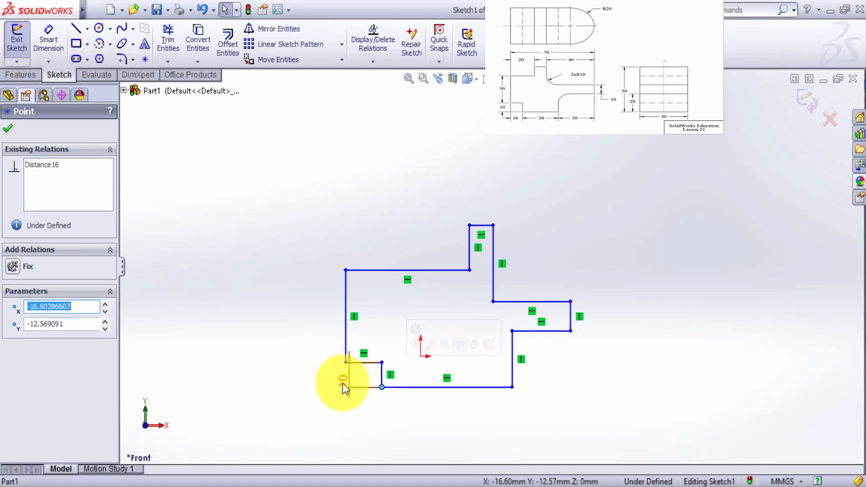
{"action": "left_click_drag", "start_coordinate": [343, 383], "coordinate": [311, 381]}
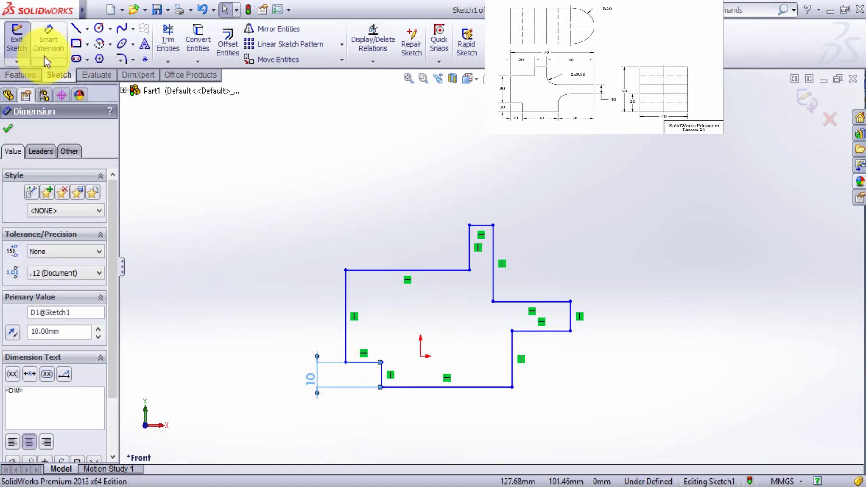
Dimension the horizontal width of the lower-left notch as 10 mm, placing the dimension below the profile.
{"action": "left_click", "coordinate": [49, 40]}
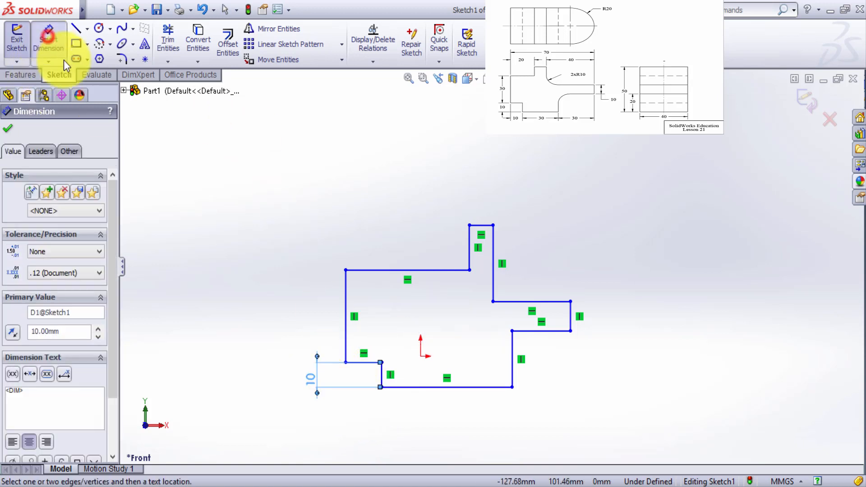
{"action": "left_click", "coordinate": [345, 362]}
{"action": "left_click", "coordinate": [382, 387]}
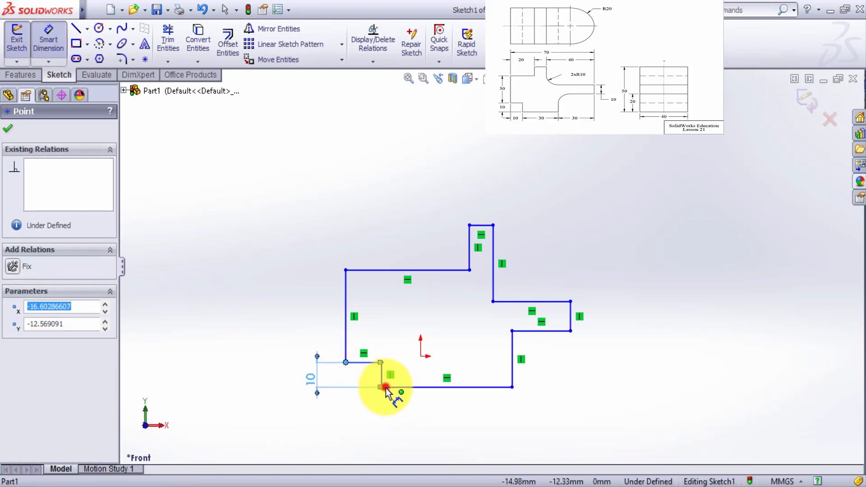
{"action": "left_click", "coordinate": [369, 415]}
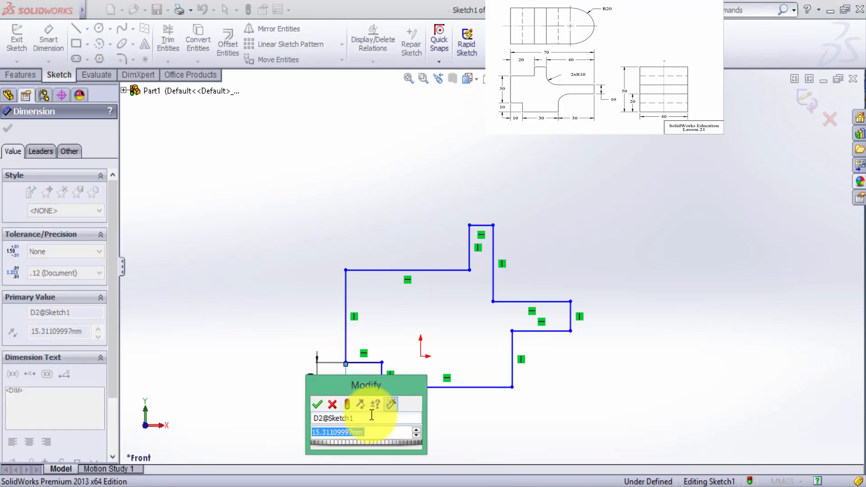
{"action": "type", "text": "10"}
{"action": "key", "text": "Return"}
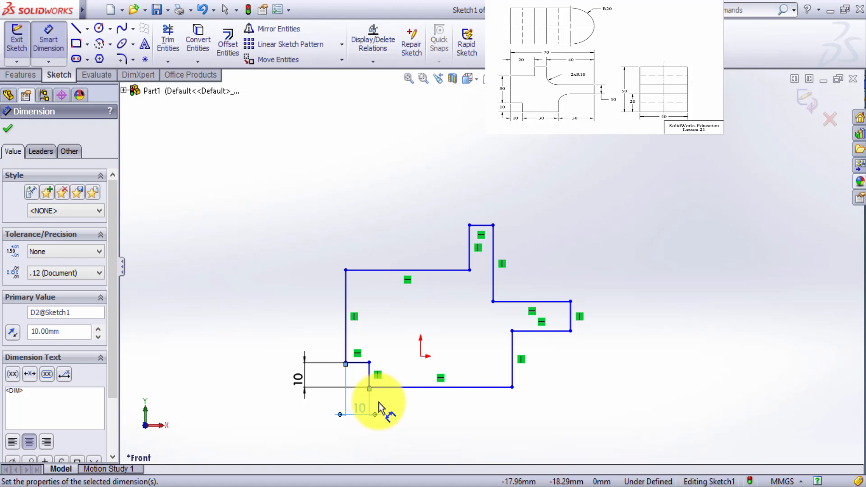
{"action": "left_click", "coordinate": [379, 406]}
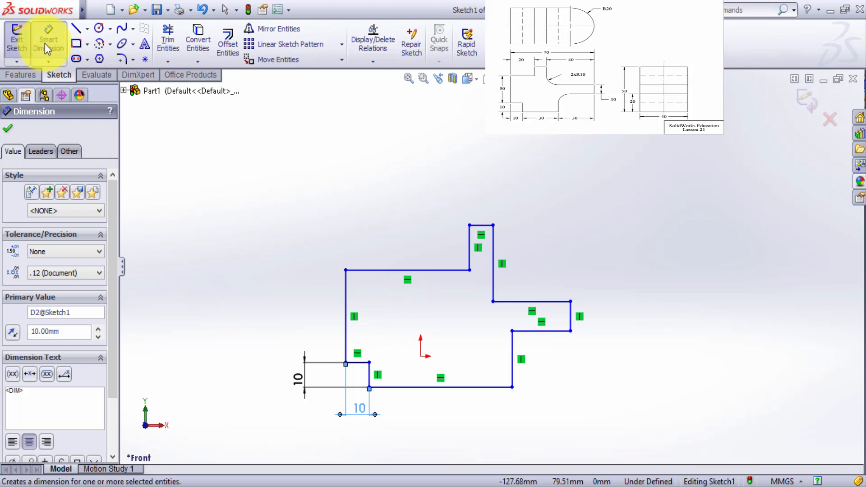
Dimension the profile's left vertical edge above the notch as 30 mm.
{"action": "left_click", "coordinate": [344, 307]}
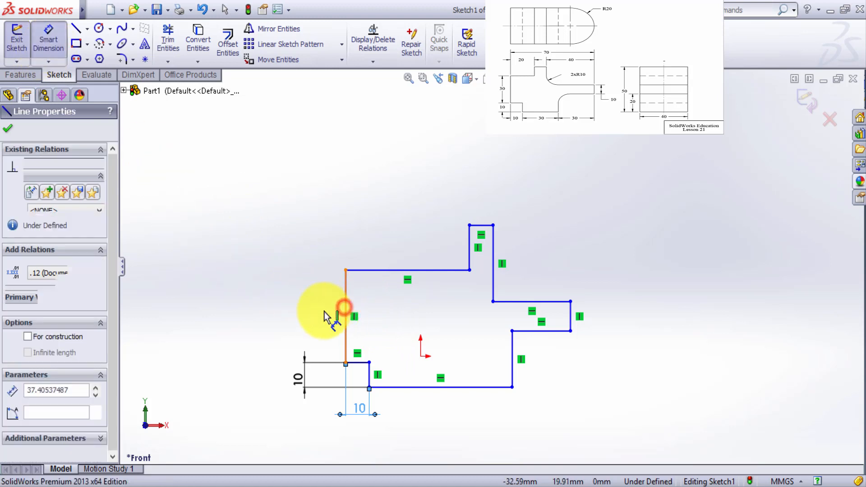
{"action": "left_click", "coordinate": [318, 310]}
{"action": "type", "text": "30"}
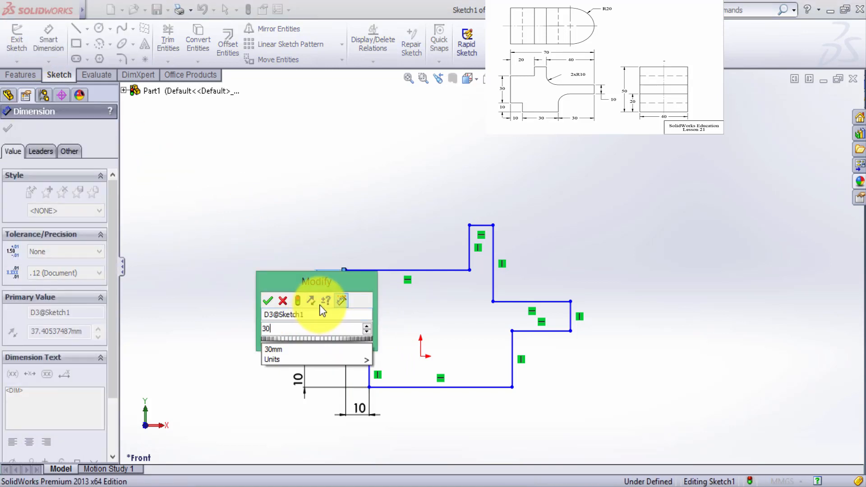
{"action": "key", "text": "Return"}
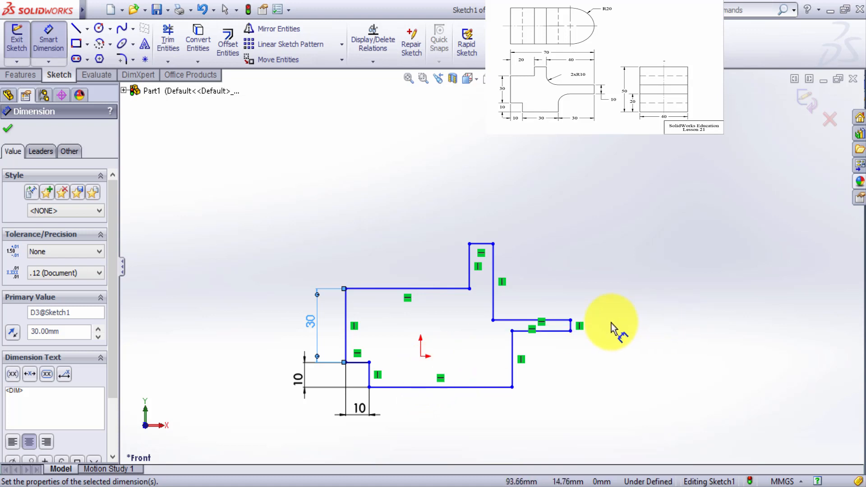
Dimension the short vertical end edge of the profile's right arm as 10 mm.
{"action": "left_click", "coordinate": [570, 327]}
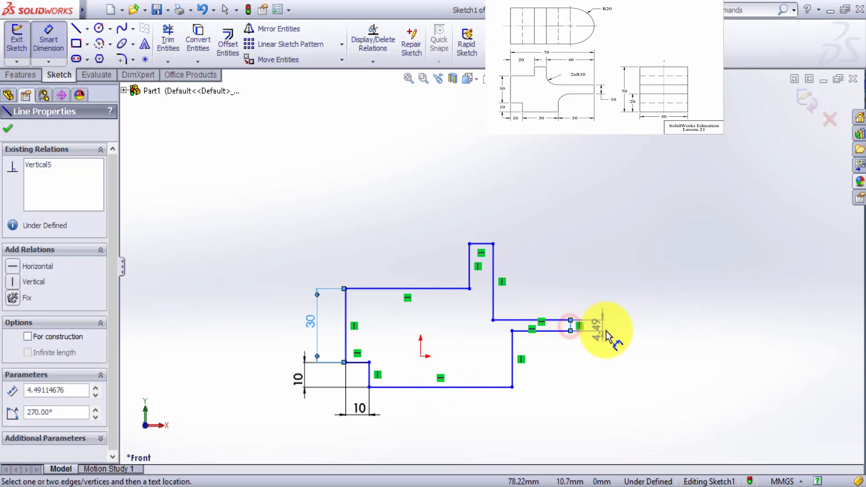
{"action": "left_click", "coordinate": [606, 331]}
{"action": "type", "text": "10"}
{"action": "key", "text": "Return"}
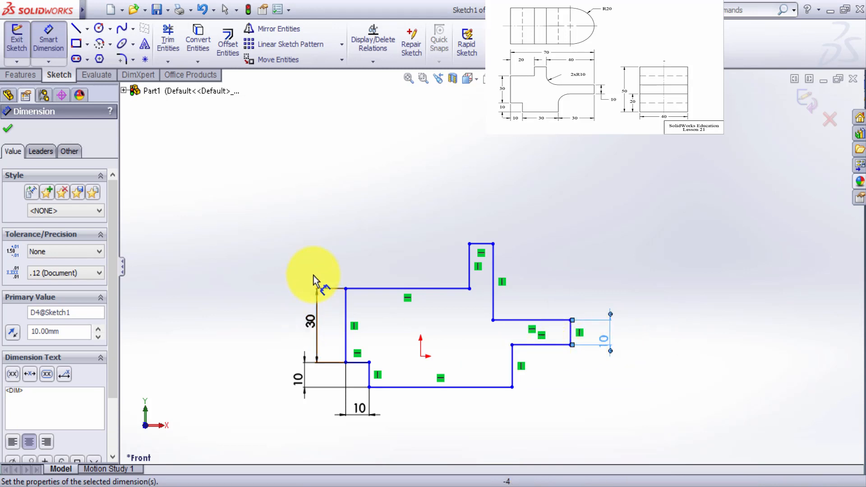
Dimension the profile's upper-left horizontal edge, from the left side to the raised tab, as 20 mm.
{"action": "left_click", "coordinate": [386, 288]}
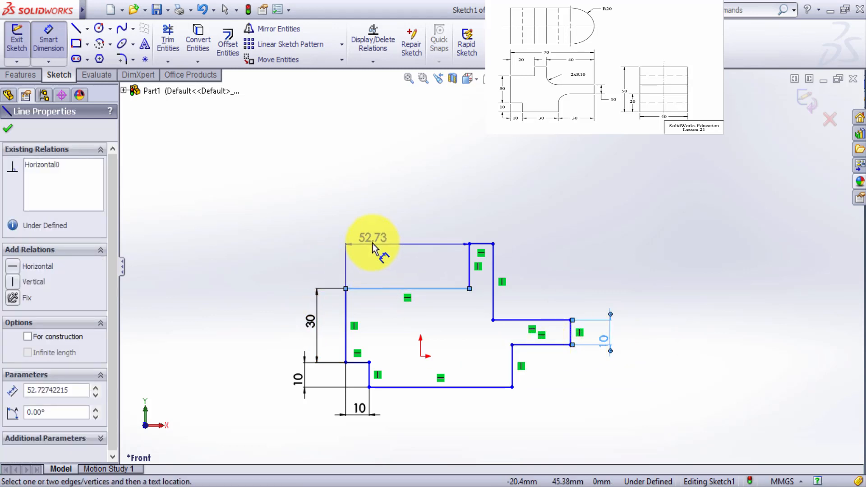
{"action": "left_click", "coordinate": [392, 270]}
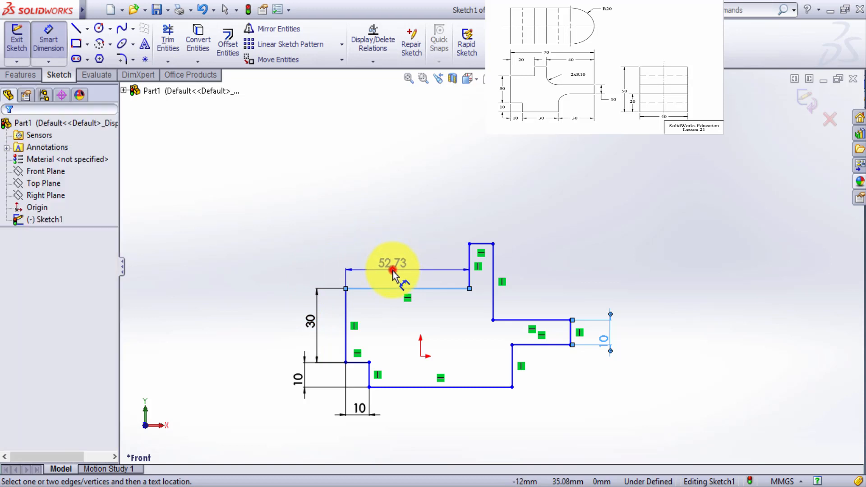
{"action": "type", "text": "20"}
{"action": "key", "text": "Return"}
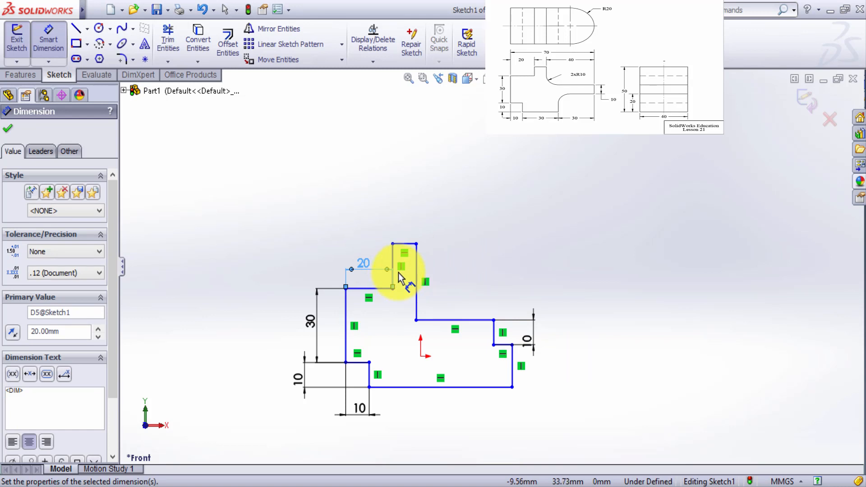
Dimension the top edge of the raised tab as 10 mm, placing the dimension above it.
{"action": "left_click", "coordinate": [408, 246]}
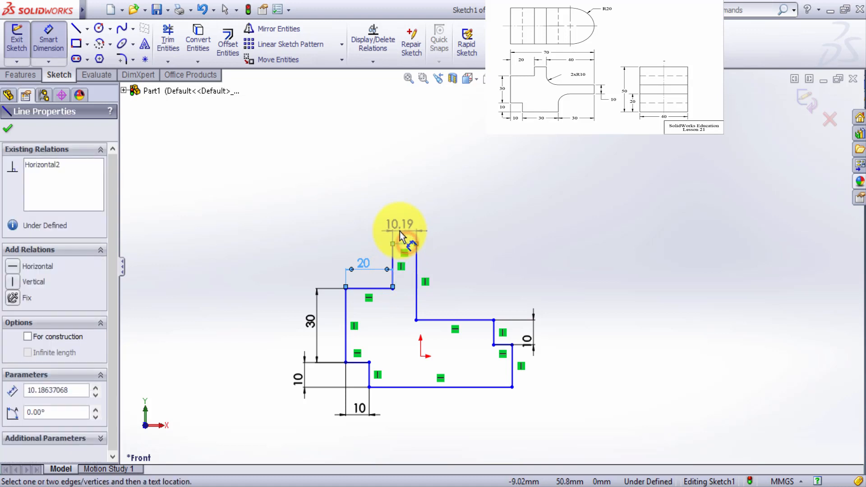
{"action": "left_click", "coordinate": [403, 224]}
{"action": "type", "text": "10"}
{"action": "key", "text": "Return"}
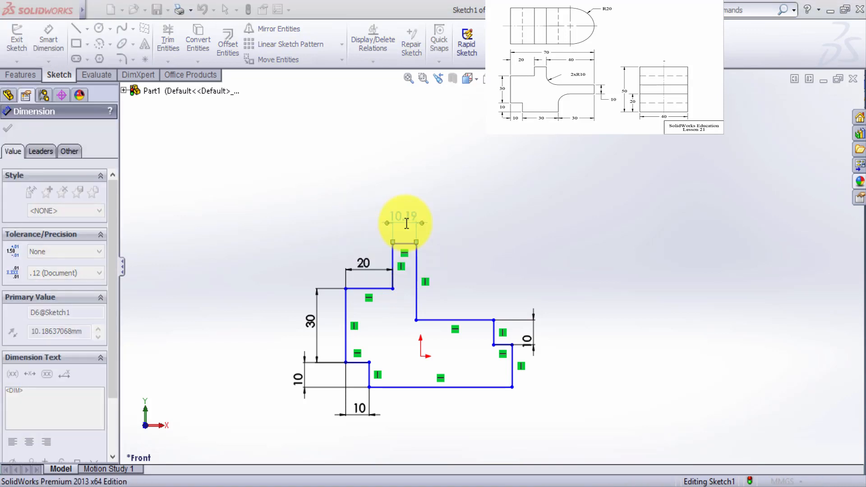
Dimension the horizontal distance from the profile's upper-left corner to the top corner of the lower-right vertical edge as 70 mm.
{"action": "left_click", "coordinate": [347, 288]}
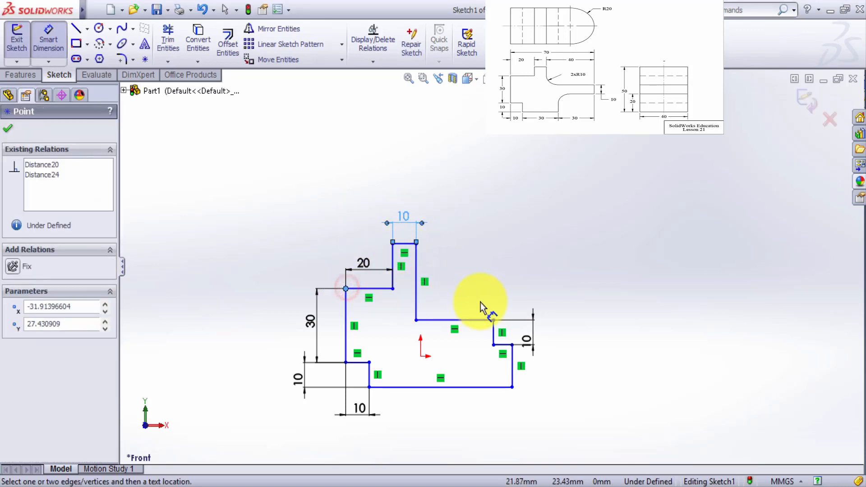
{"action": "left_click", "coordinate": [512, 344]}
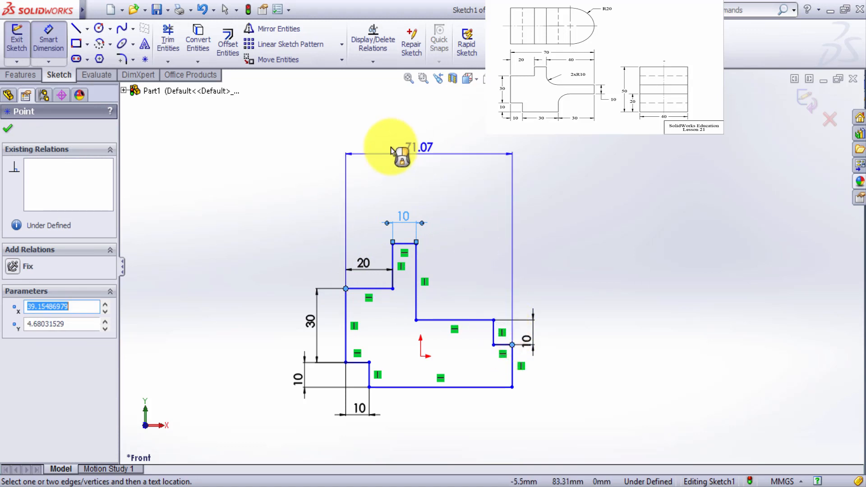
{"action": "left_click", "coordinate": [422, 160]}
{"action": "type", "text": "70"}
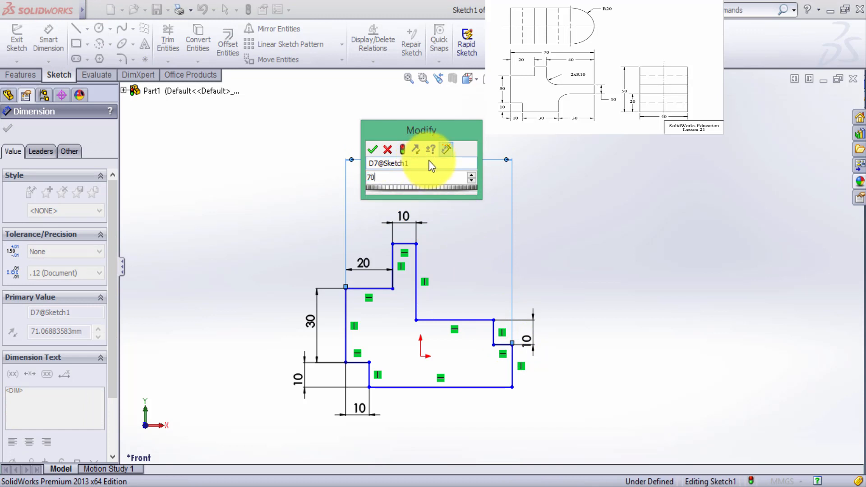
{"action": "key", "text": "Return"}
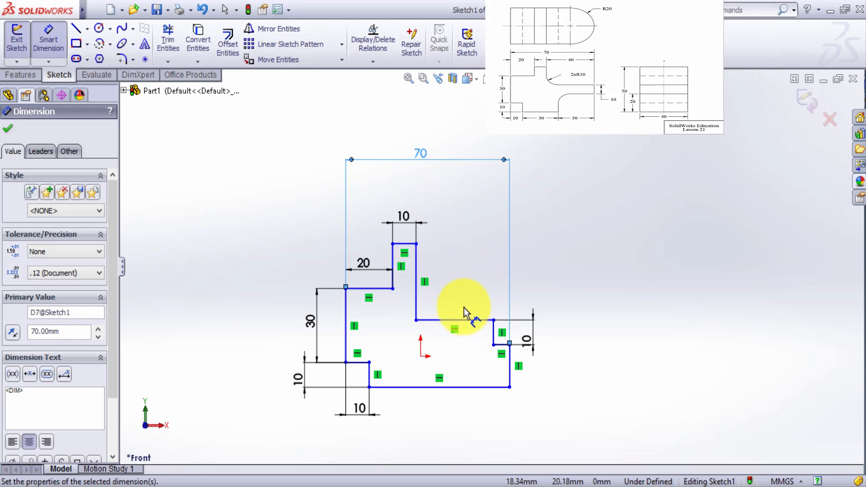
Dimension the overall height from the raised tab's top edge to the bottom edge as 50 mm, right of the profile.
{"action": "left_click", "coordinate": [407, 245]}
{"action": "left_click", "coordinate": [485, 387]}
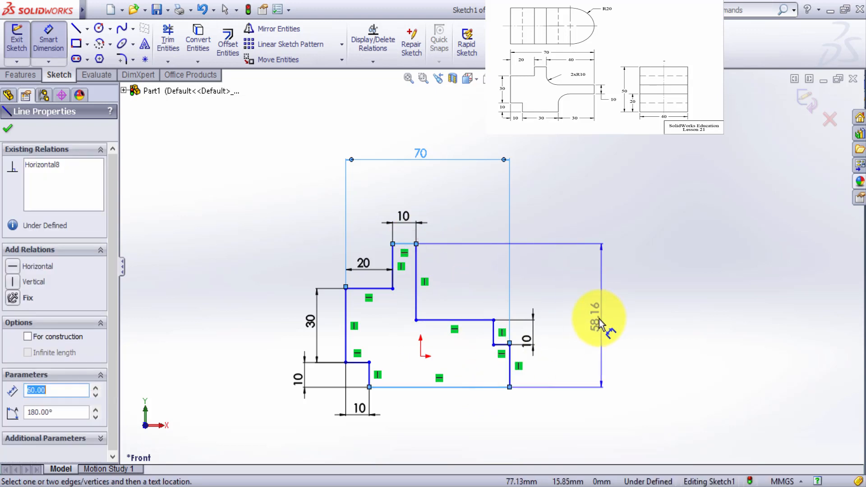
{"action": "left_click", "coordinate": [590, 334]}
{"action": "type", "text": "50"}
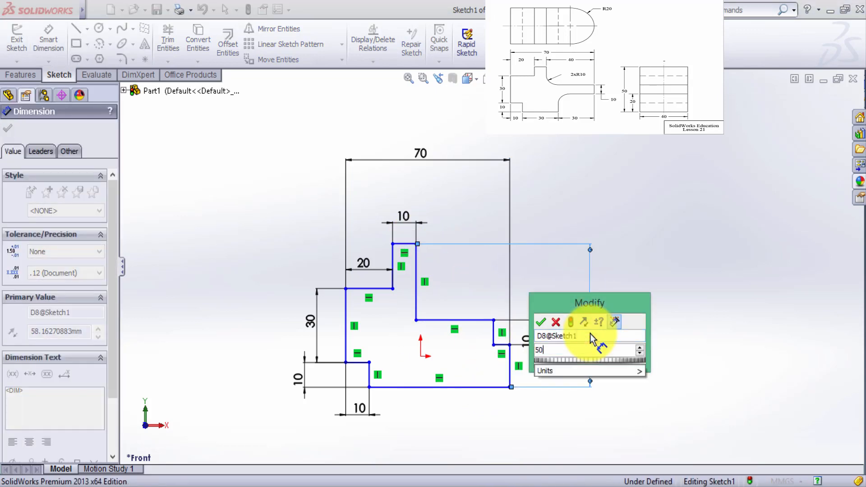
{"action": "key", "text": "Return"}
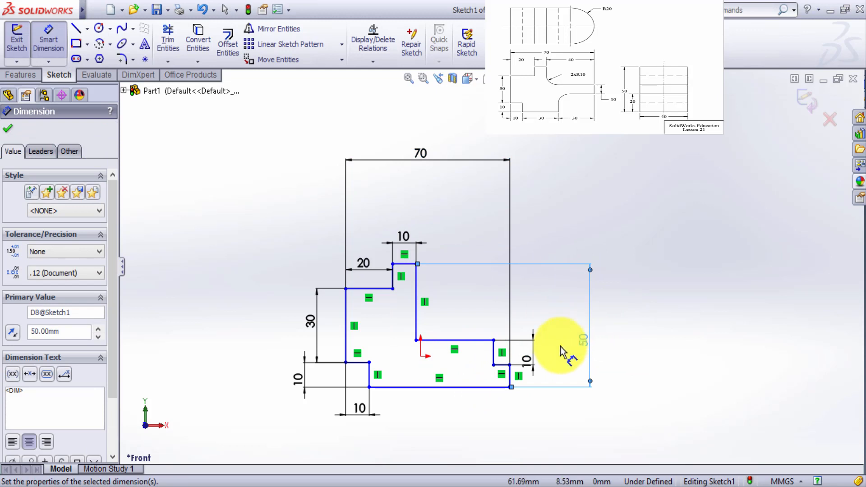
Dimension the profile's lower-right vertical edge, rising from the bottom edge, as 20 mm.
{"action": "scroll", "coordinate": [537, 402], "scroll_direction": "down", "scroll_amount": 2}
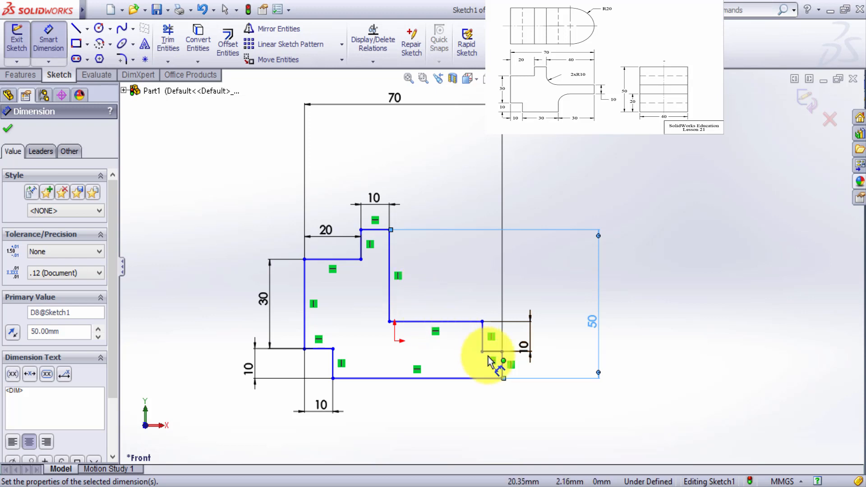
{"action": "left_click", "coordinate": [502, 368]}
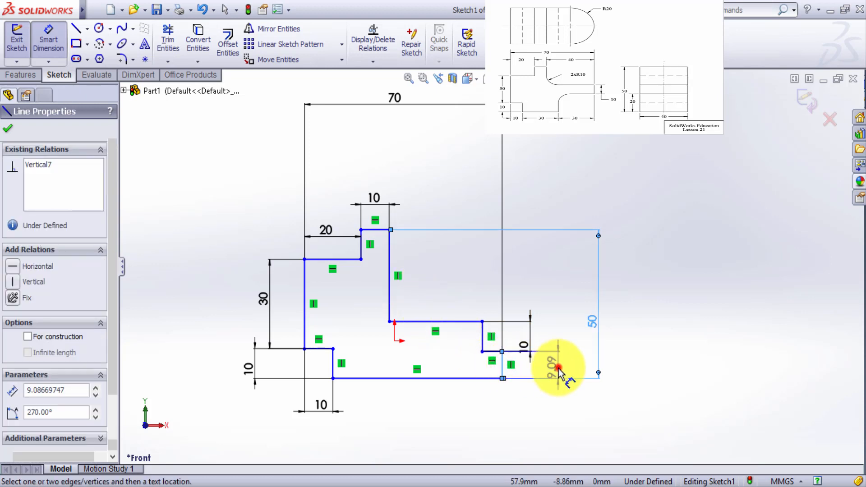
{"action": "left_click", "coordinate": [559, 369]}
{"action": "type", "text": "20"}
{"action": "key", "text": "Return"}
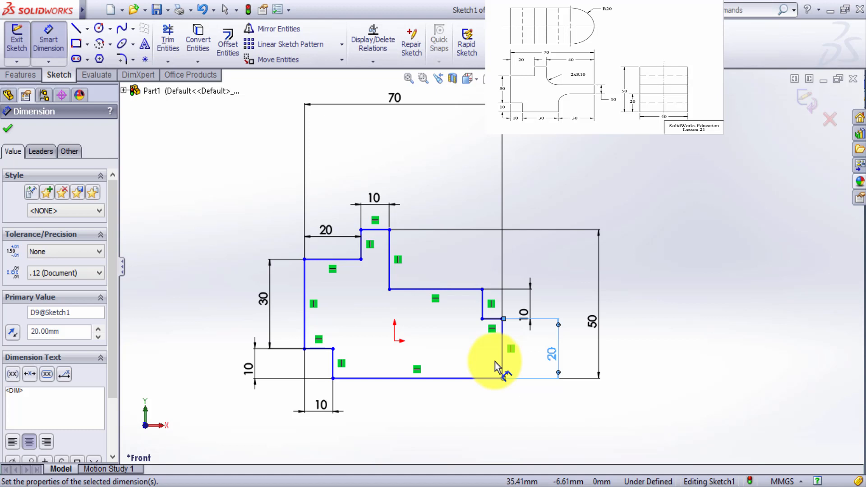
{"action": "left_click", "coordinate": [424, 379]}
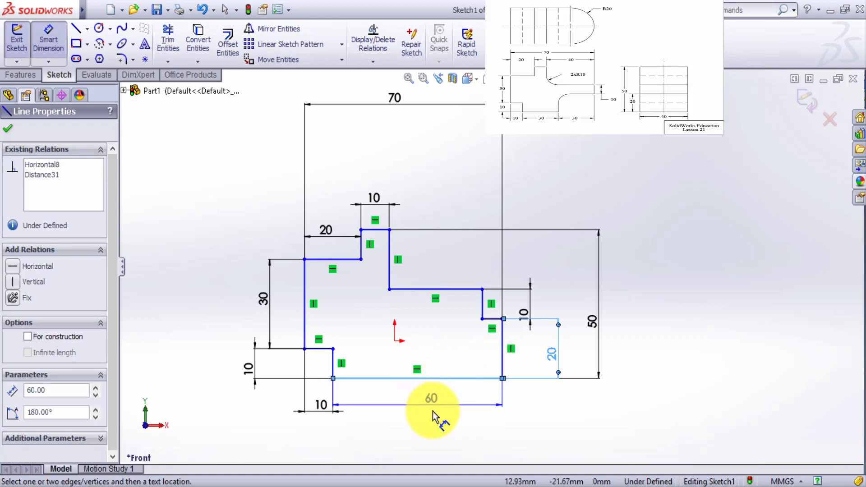
{"action": "left_click", "coordinate": [433, 411]}
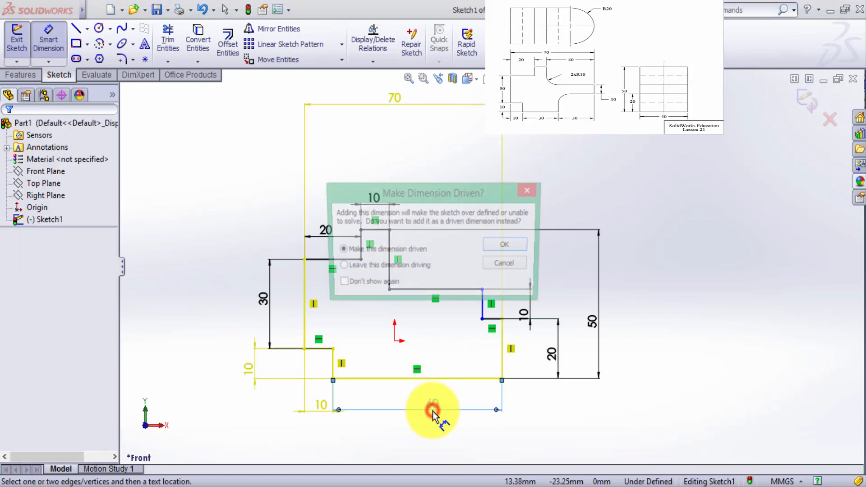
{"action": "left_click", "coordinate": [517, 263]}
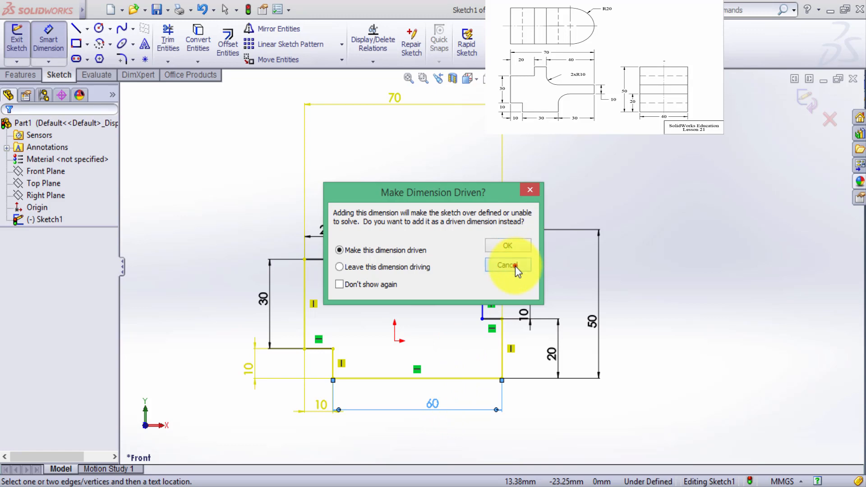
Delete the 70 mm width dimension and dimension the profile's bottom edge as 30 mm.
{"action": "left_click", "coordinate": [446, 107]}
{"action": "key", "text": "Delete"}
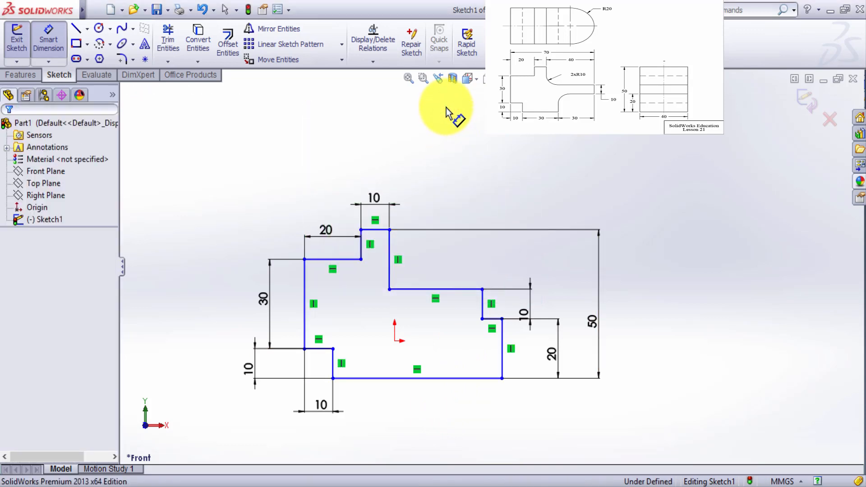
{"action": "left_click", "coordinate": [435, 380]}
{"action": "left_click", "coordinate": [432, 408]}
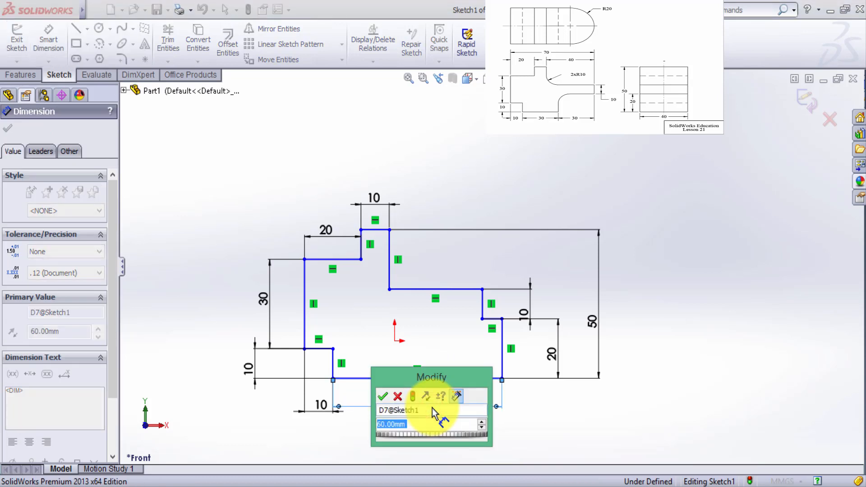
{"action": "type", "text": "30"}
{"action": "key", "text": "Return"}
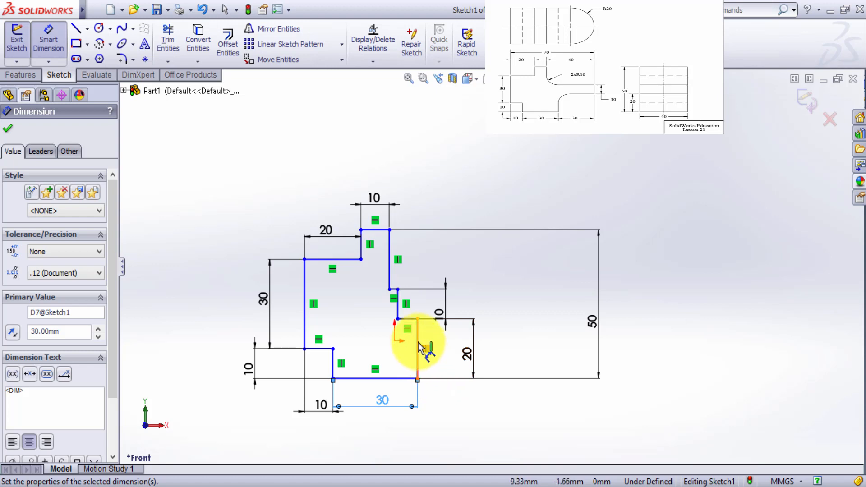
Dimension the short horizontal edge on top of the lower-right vertical edge as 30 mm.
{"action": "left_click", "coordinate": [407, 319]}
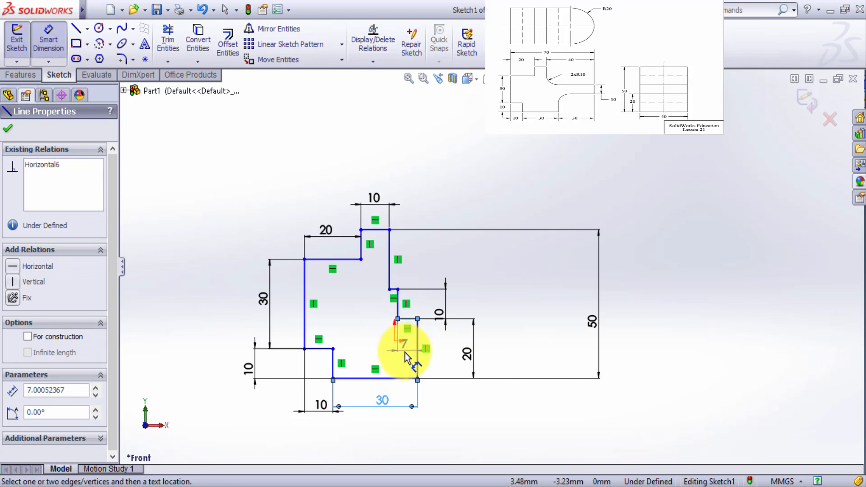
{"action": "left_click", "coordinate": [406, 358]}
{"action": "type", "text": "30"}
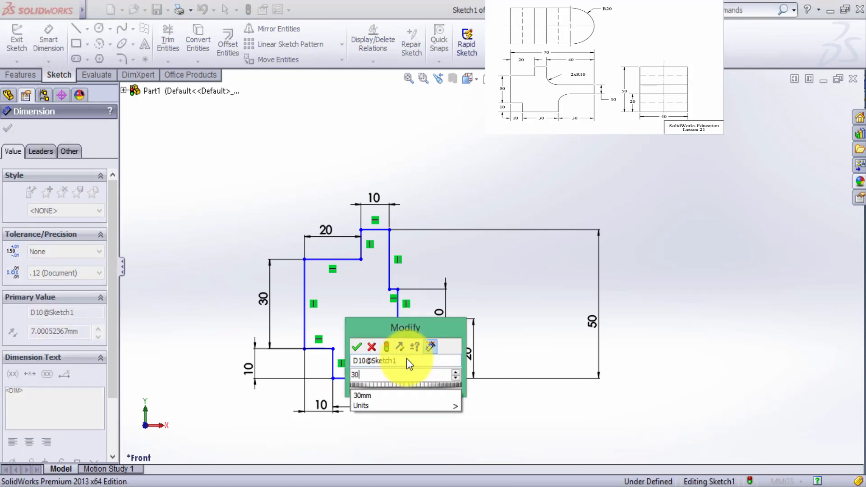
{"action": "key", "text": "Return"}
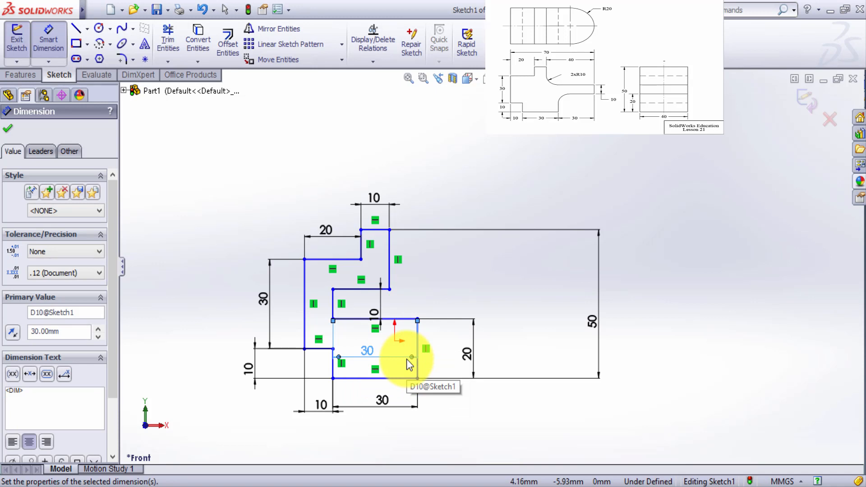
Delete the 30 mm dimensions on the bottom edge and on the horizontal edge above it.
{"action": "left_click", "coordinate": [397, 358]}
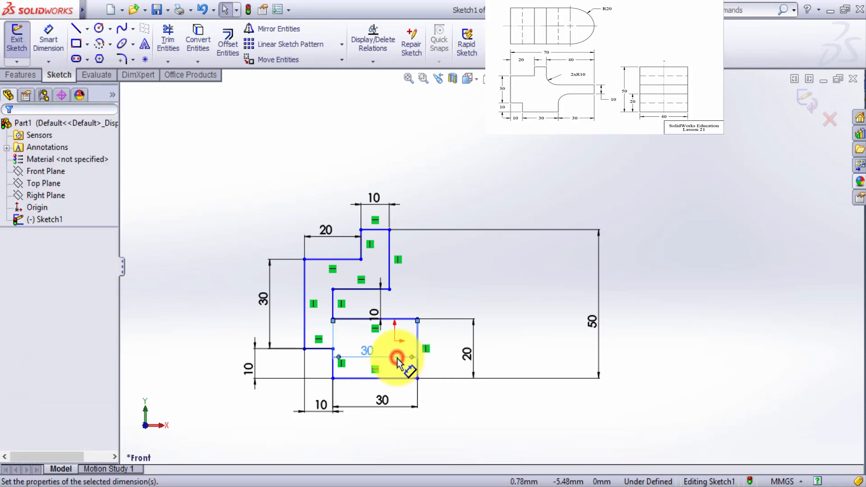
{"action": "left_click", "coordinate": [387, 406]}
{"action": "key", "text": "Delete"}
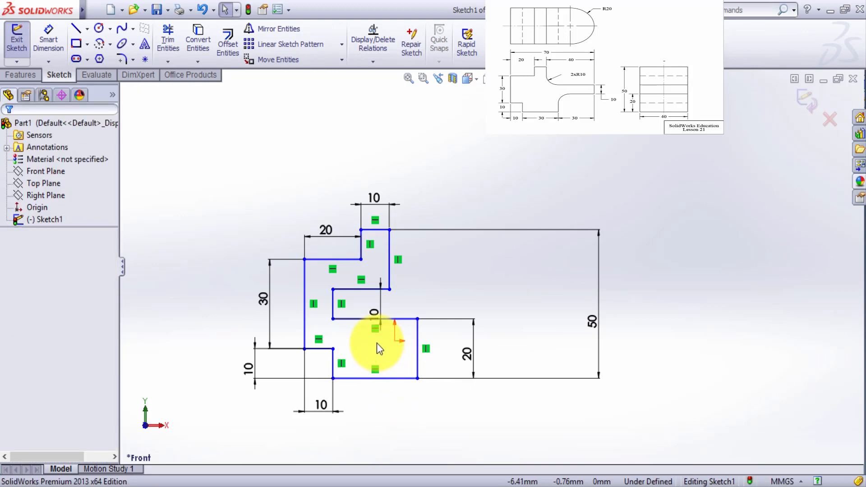
Dimension the right arm's lower horizontal edge as 60 mm and reverse the dimension's direction so the arm extends to the right.
{"action": "left_click", "coordinate": [369, 318]}
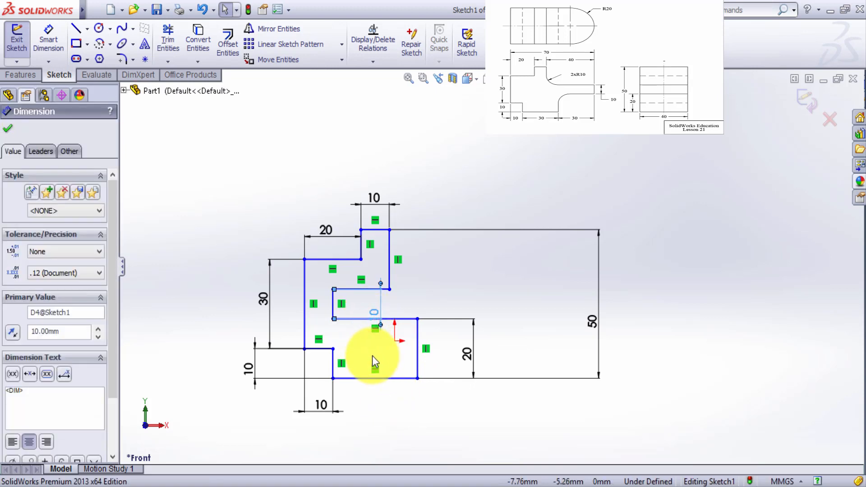
{"action": "left_click", "coordinate": [48, 36]}
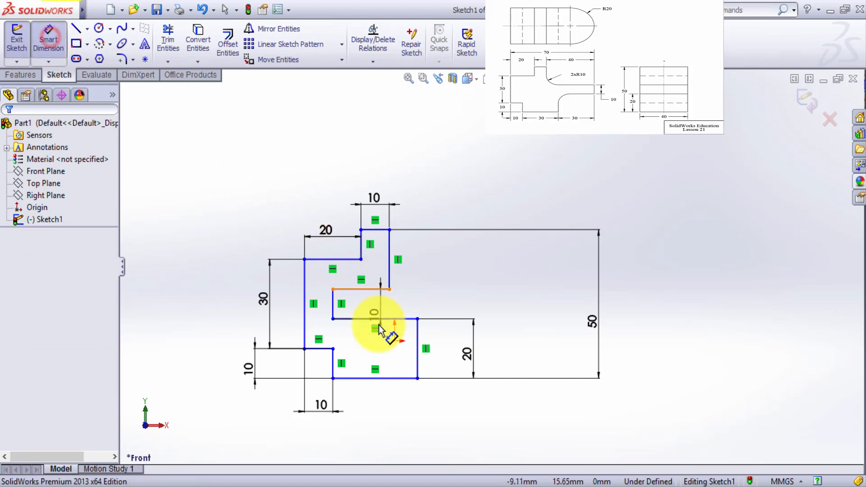
{"action": "left_click", "coordinate": [361, 320]}
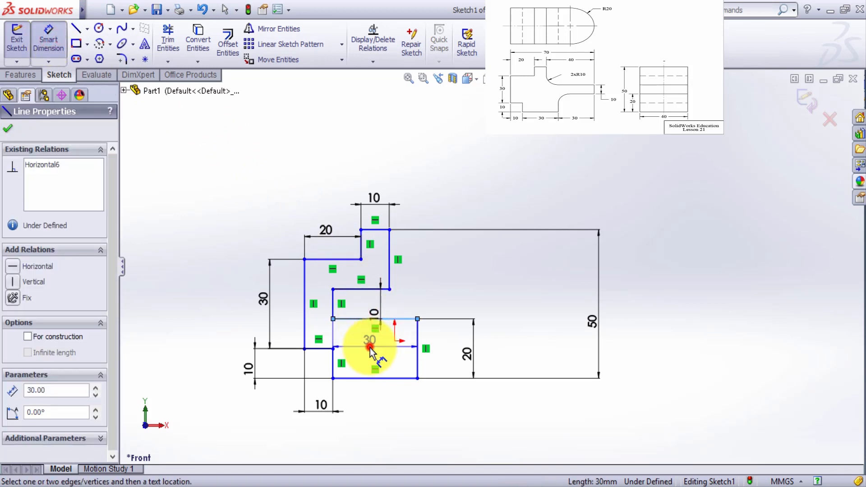
{"action": "left_click", "coordinate": [374, 347]}
{"action": "type", "text": "60"}
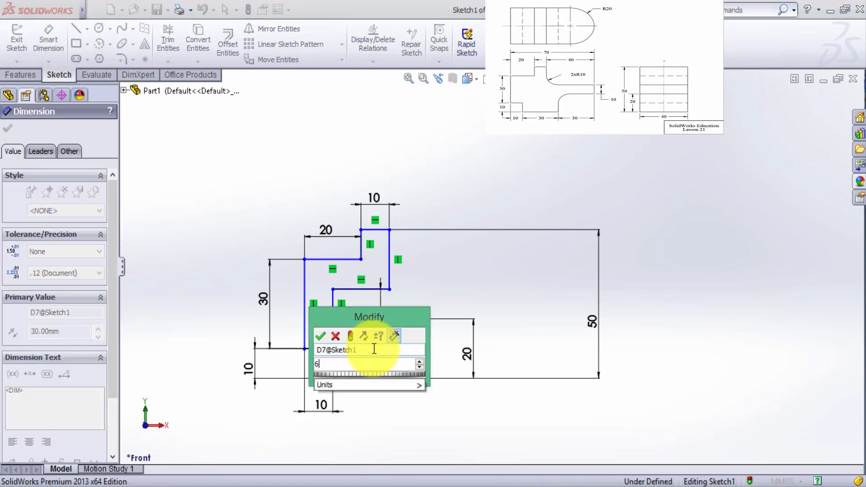
{"action": "key", "text": "Return"}
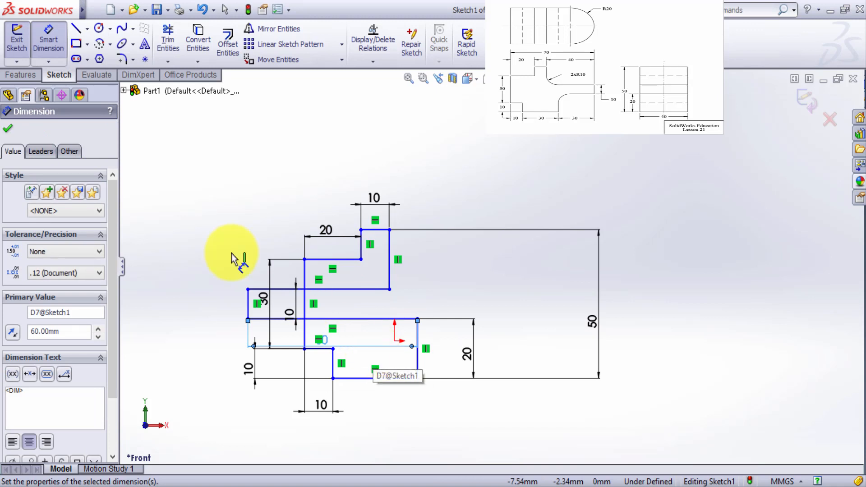
{"action": "left_click", "coordinate": [15, 331]}
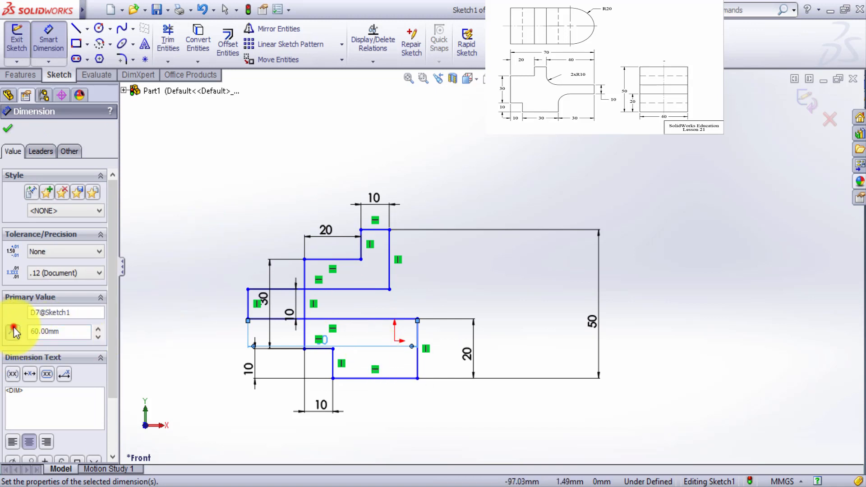
{"action": "left_click", "coordinate": [550, 311]}
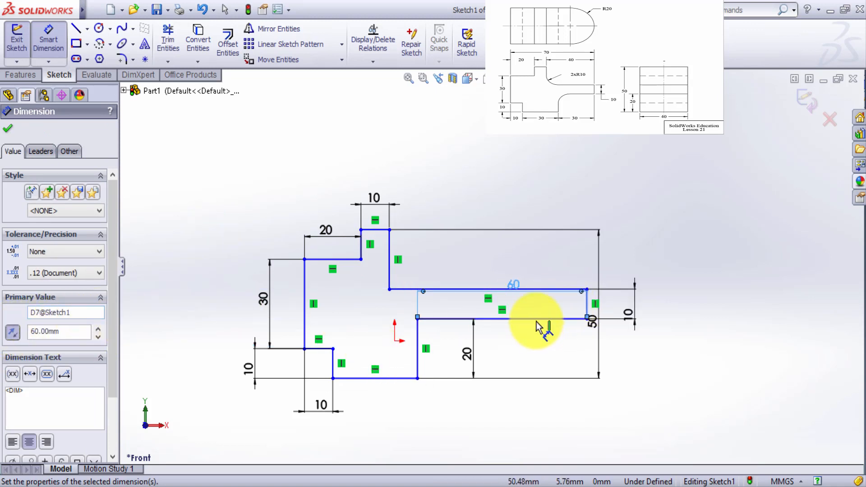
Delete the 60 mm dimension on the right arm and dimension the arm's lower horizontal edge as 30 mm.
{"action": "left_click", "coordinate": [515, 285]}
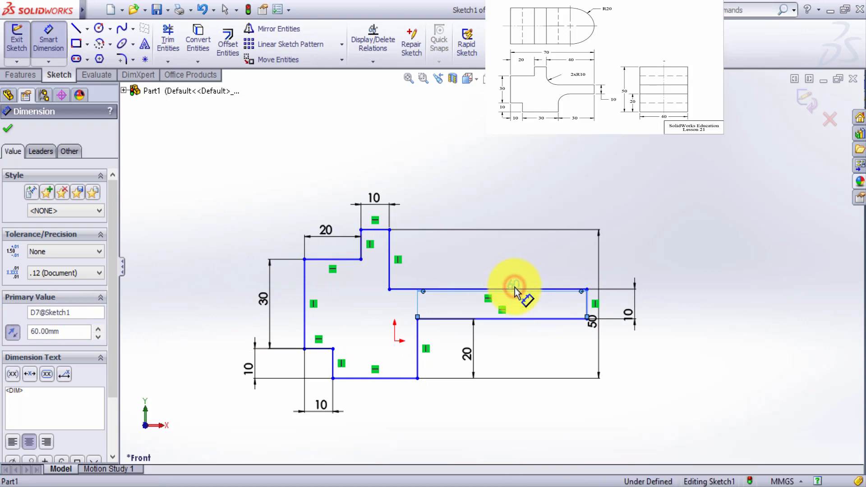
{"action": "key", "text": "Delete"}
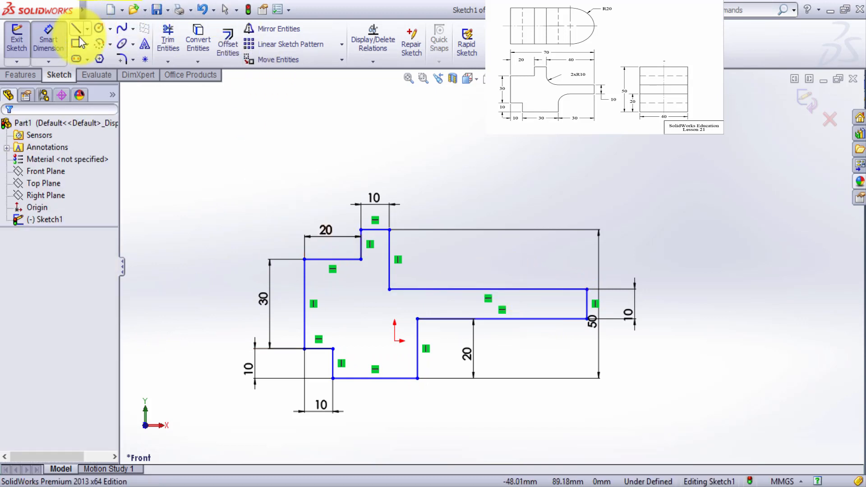
{"action": "left_click", "coordinate": [50, 39]}
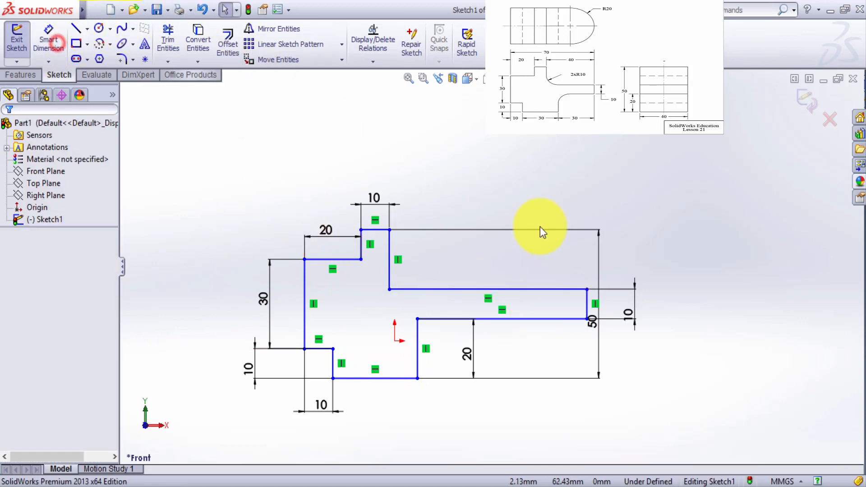
{"action": "left_click", "coordinate": [528, 320]}
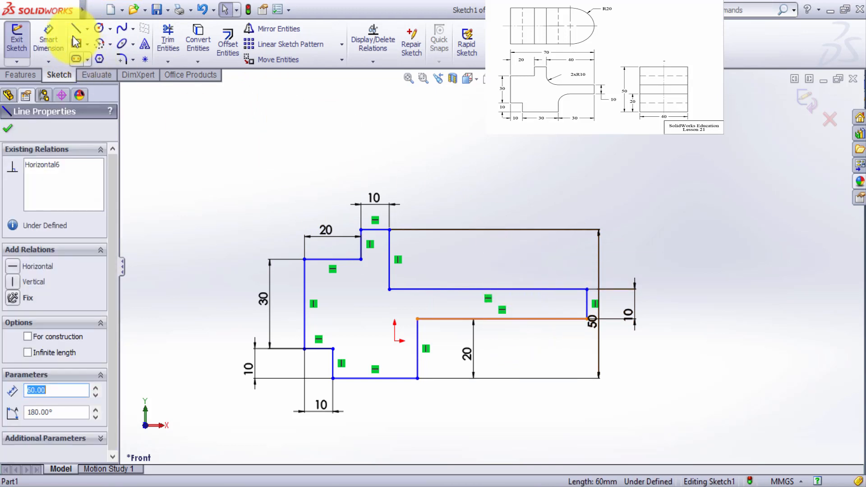
{"action": "left_click", "coordinate": [48, 38]}
{"action": "left_click", "coordinate": [507, 322]}
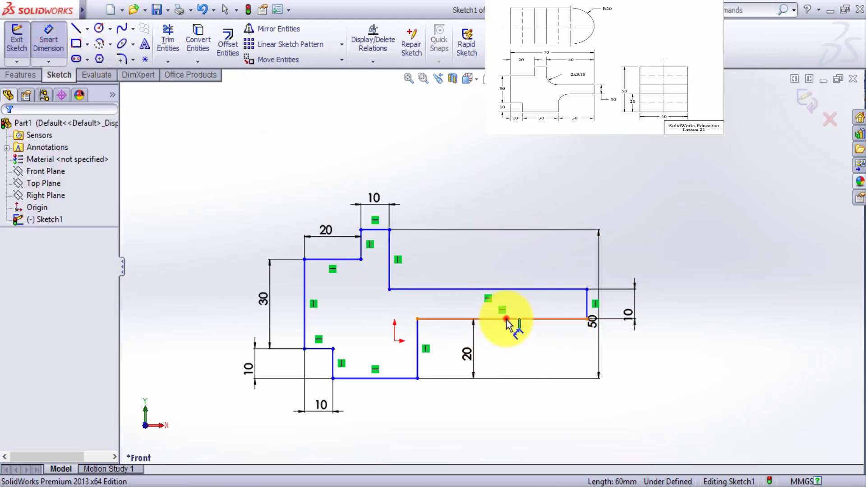
{"action": "left_click", "coordinate": [512, 340]}
{"action": "type", "text": "30"}
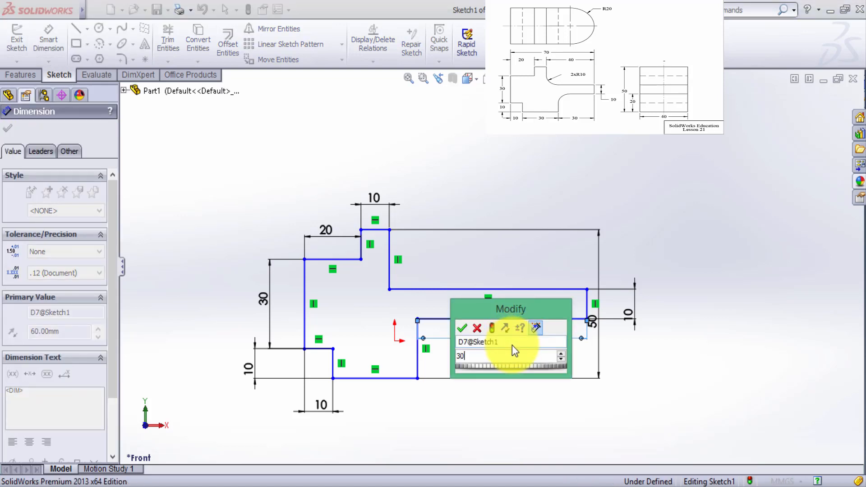
{"action": "key", "text": "Return"}
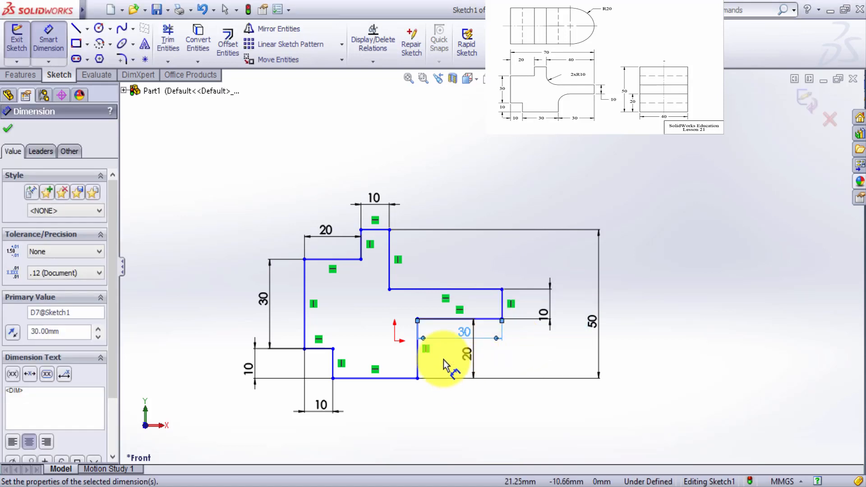
Dimension the profile's overall width as 70 mm between the right arm's upper corner and the upper-left corner, placed above the profile.
{"action": "left_click", "coordinate": [503, 290]}
{"action": "left_click", "coordinate": [304, 259]}
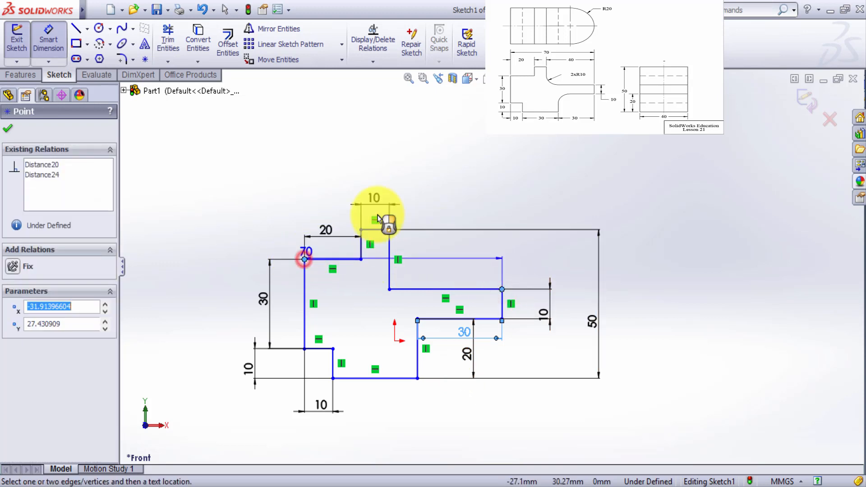
{"action": "left_click", "coordinate": [384, 148]}
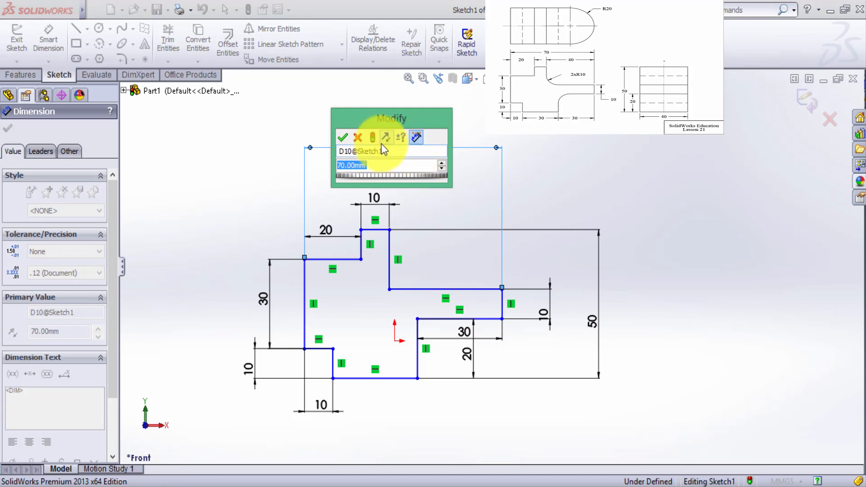
{"action": "left_click", "coordinate": [347, 141]}
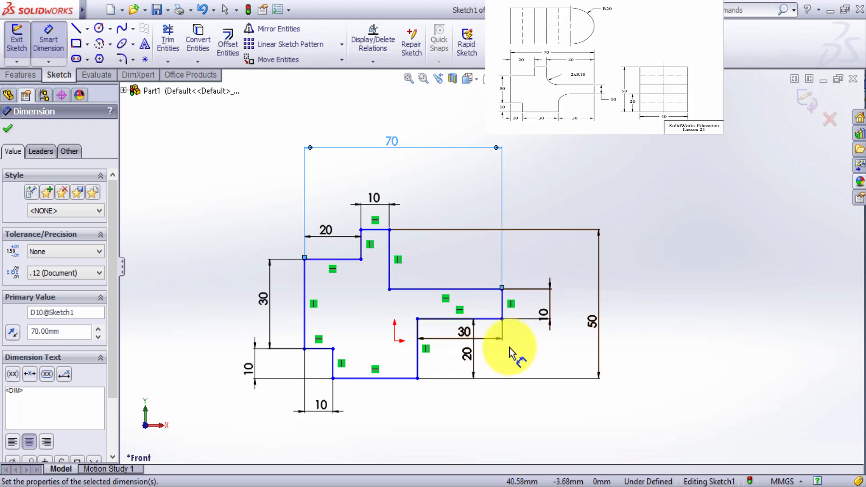
{"action": "left_click", "coordinate": [341, 330]}
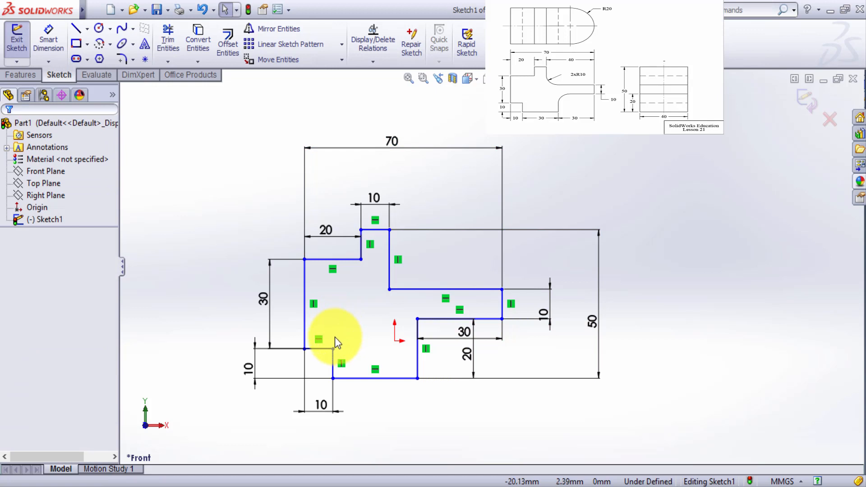
Make the lower endpoint of the profile's 30 mm left vertical edge coincident with the origin.
{"action": "left_click", "coordinate": [305, 349]}
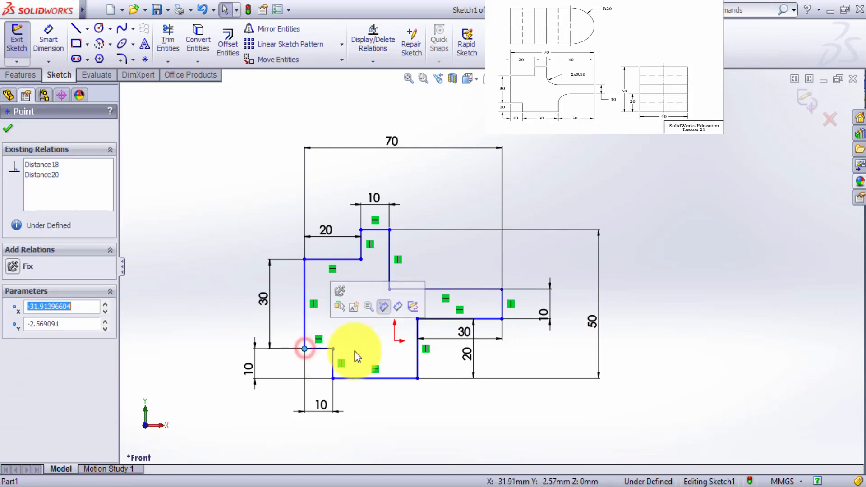
{"action": "left_click", "coordinate": [396, 341], "text": "ctrl"}
{"action": "left_click", "coordinate": [11, 375]}
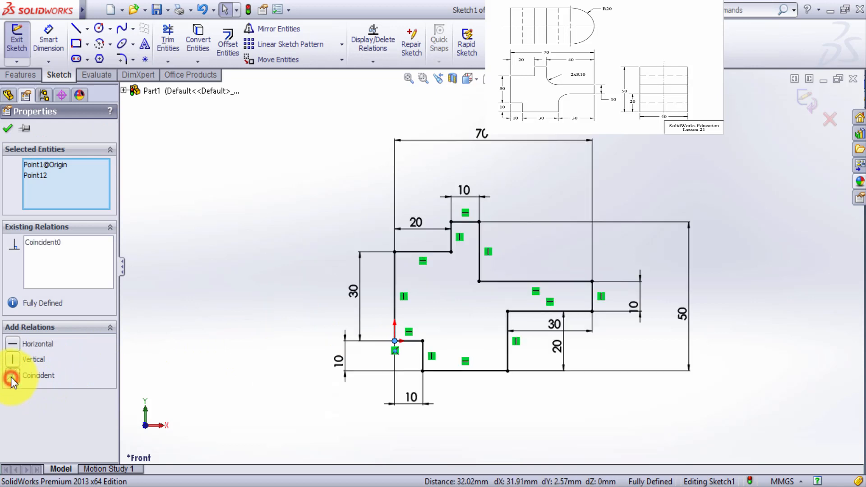
Extrude the stepped profile as a blind boss with a depth of 50 mm.
{"action": "scroll", "coordinate": [546, 149], "scroll_direction": "up", "scroll_amount": 3}
{"action": "scroll", "coordinate": [433, 262], "scroll_direction": "up", "scroll_amount": 3}
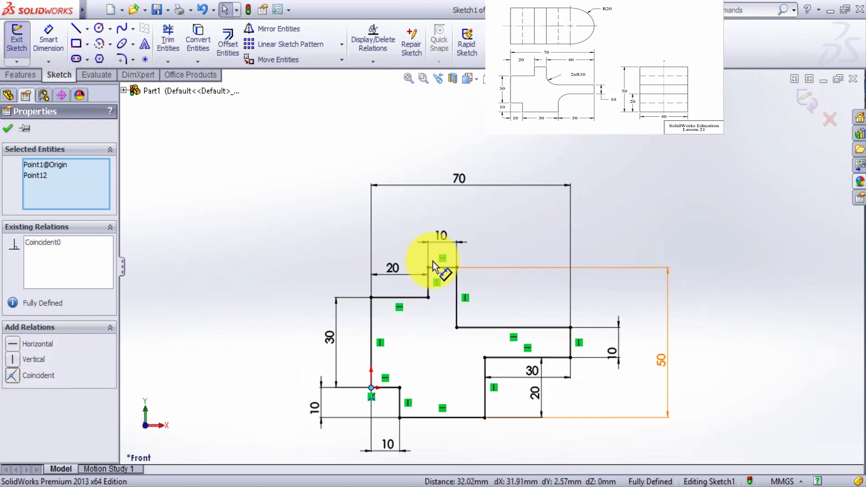
{"action": "scroll", "coordinate": [612, 236], "scroll_direction": "down", "scroll_amount": 1}
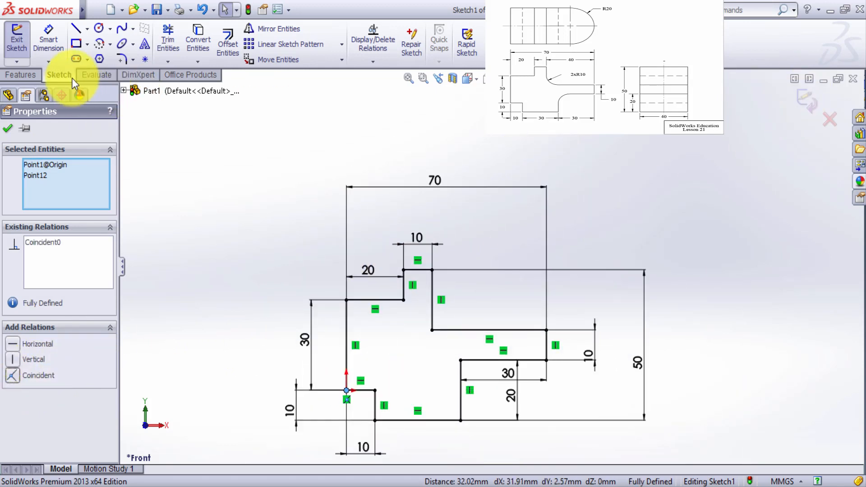
{"action": "left_click", "coordinate": [22, 77]}
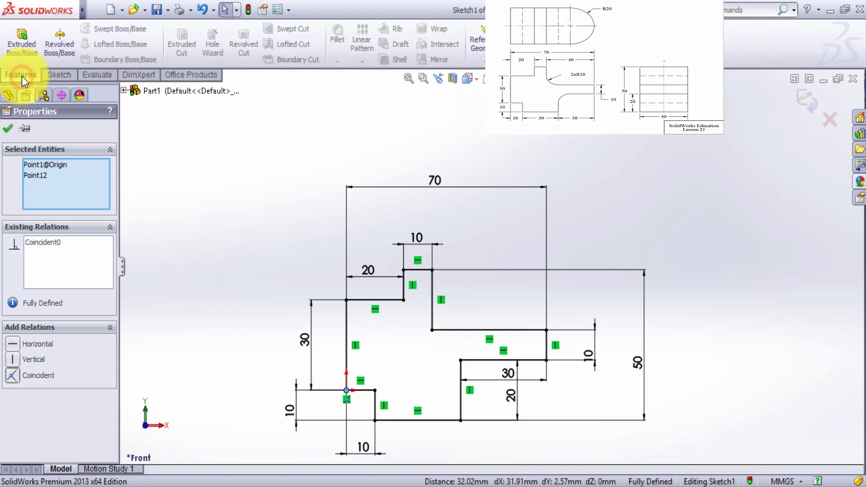
{"action": "left_click", "coordinate": [22, 54]}
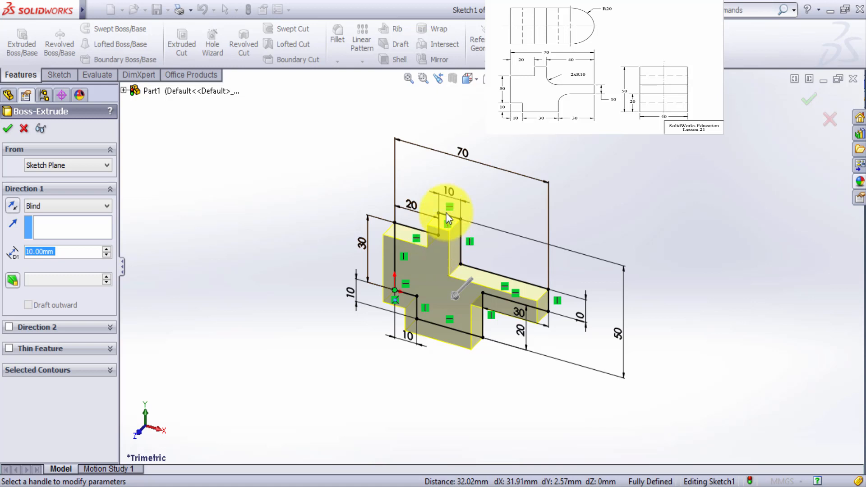
{"action": "type", "text": "50"}
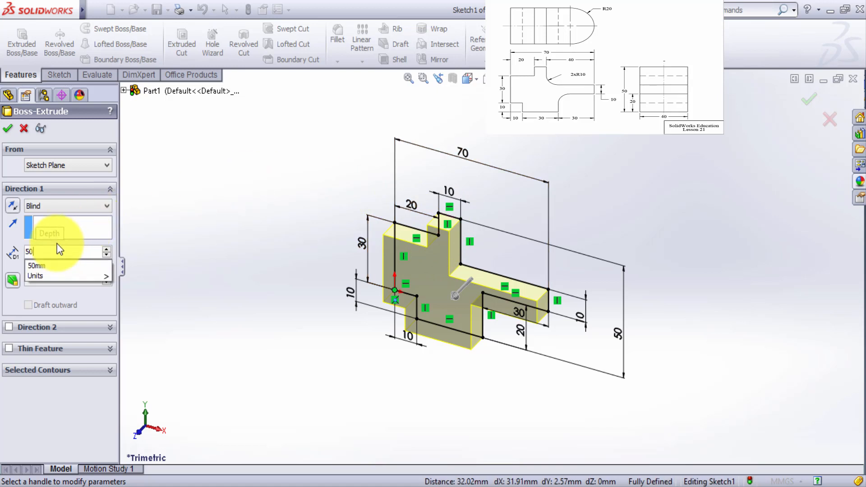
{"action": "key", "text": "Return"}
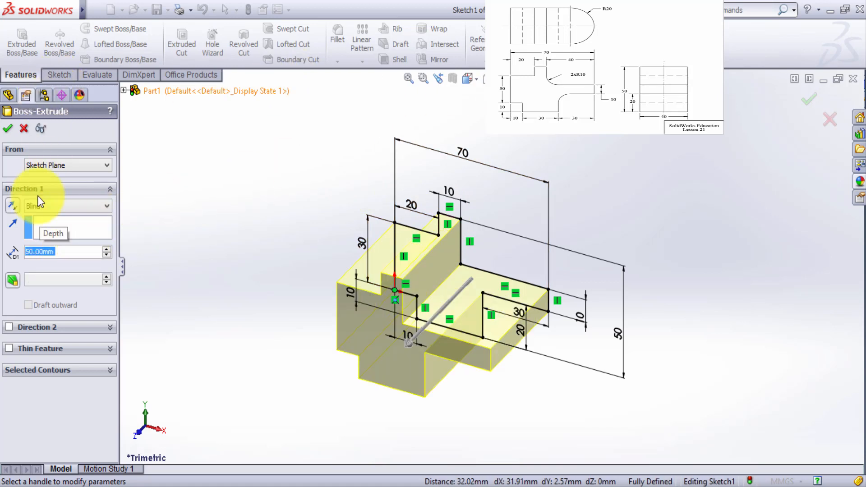
{"action": "left_click", "coordinate": [7, 128]}
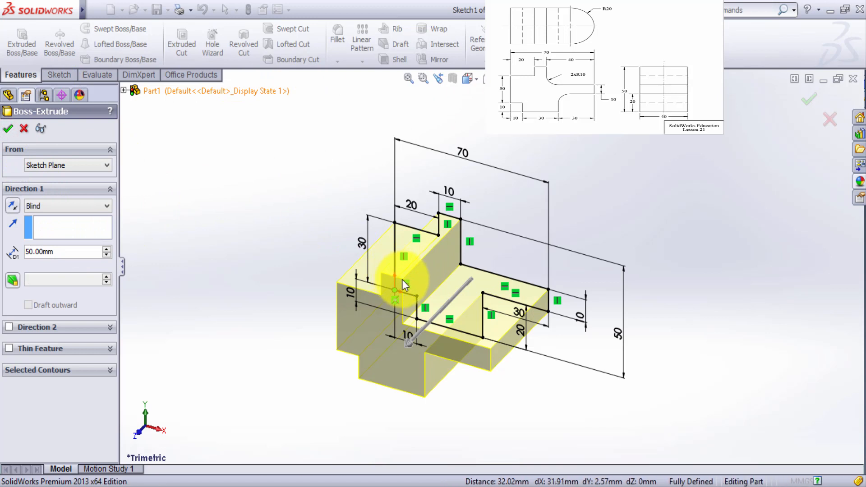
{"action": "left_click", "coordinate": [728, 220]}
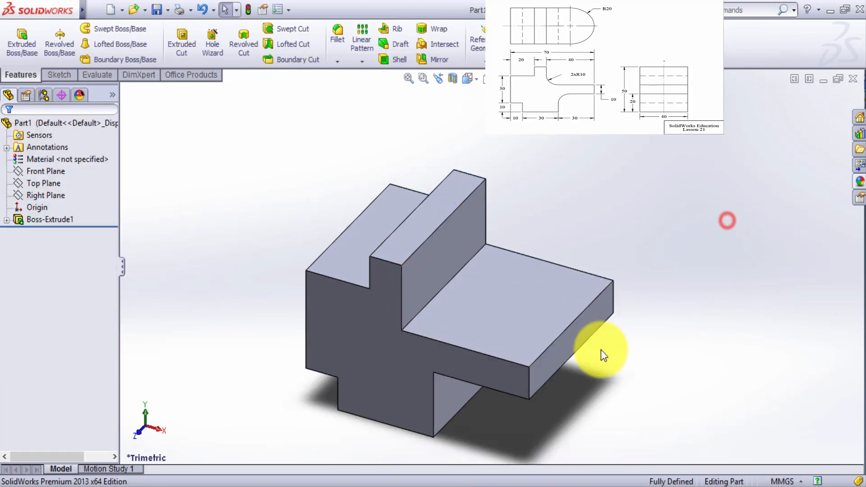
Fillet the two inner edges where the arm meets the body, above and below the arm, with a 10 mm radius.
{"action": "mouse_move", "coordinate": [602, 350]}
{"action": "middle_mouse_down"}
{"action": "mouse_move", "coordinate": [326, 335]}
{"action": "mouse_move", "coordinate": [531, 302]}
{"action": "mouse_move", "coordinate": [556, 307]}
{"action": "middle_mouse_up"}
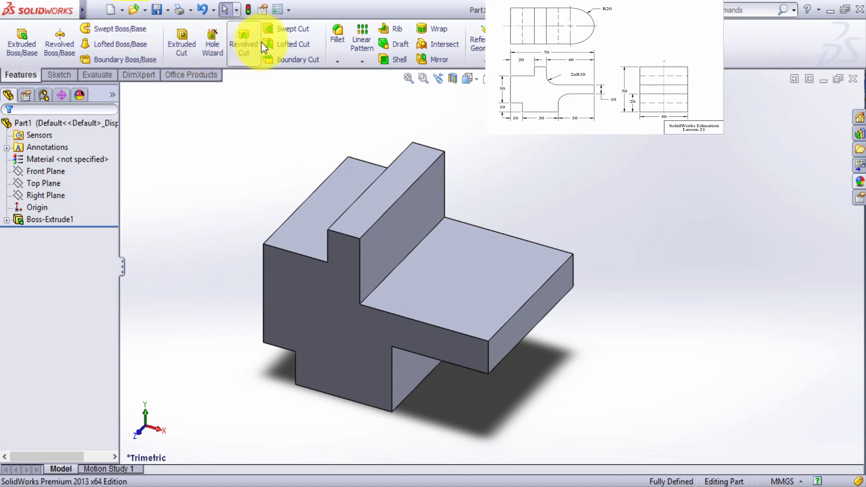
{"action": "left_click", "coordinate": [339, 38]}
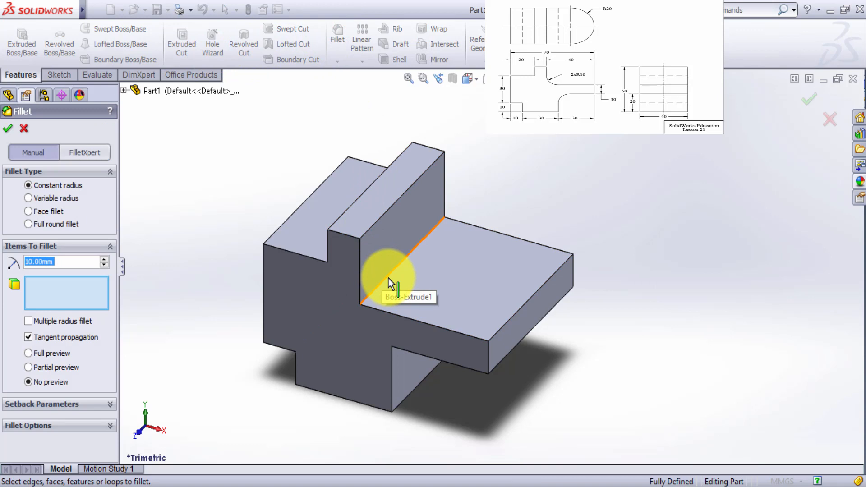
{"action": "left_click", "coordinate": [388, 278]}
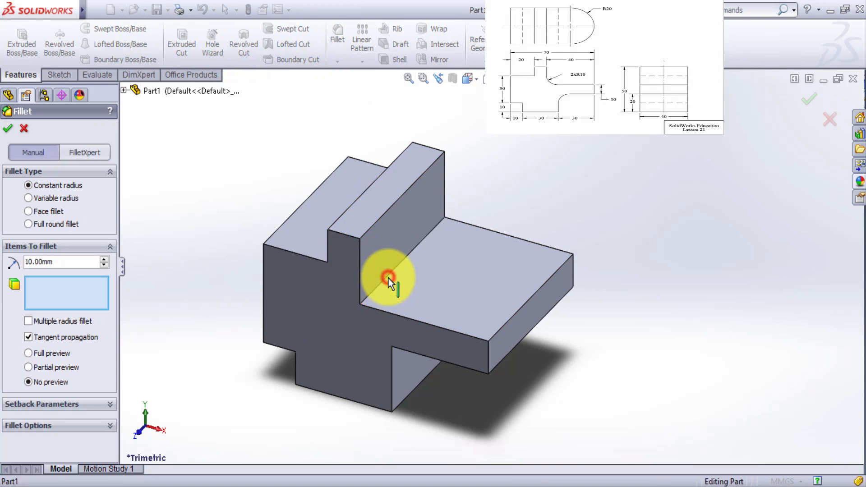
{"action": "middle_click_drag", "start_coordinate": [448, 344], "coordinate": [502, 260]}
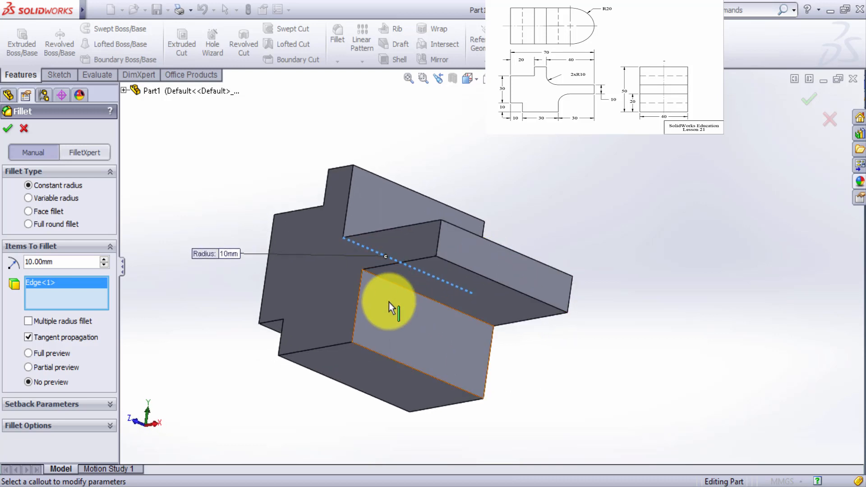
{"action": "left_click", "coordinate": [391, 283]}
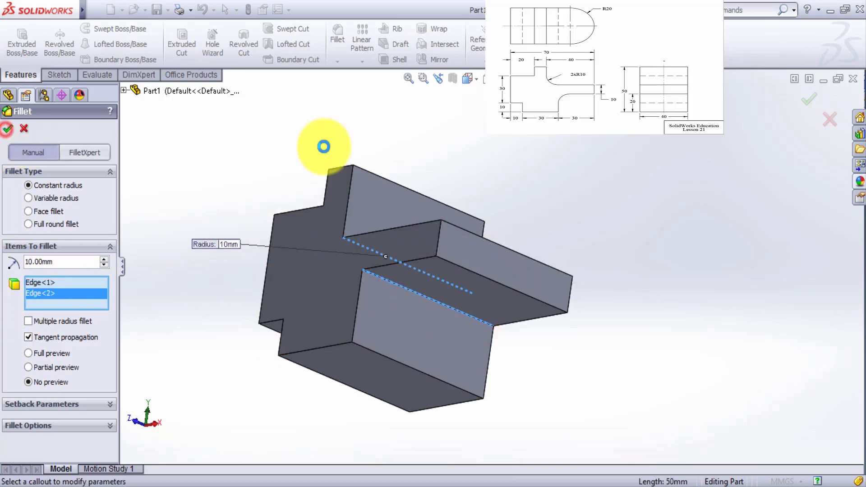
{"action": "key", "text": "Return"}
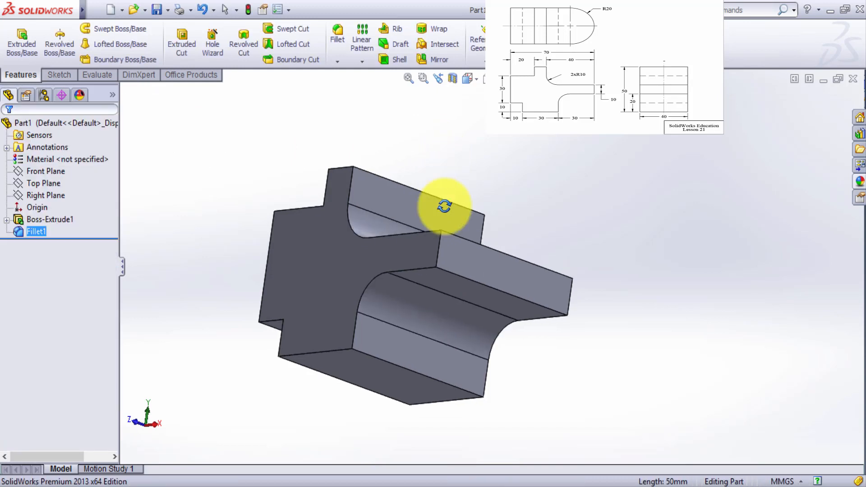
Fillet the two vertical corner edges at the free end of the arm with a 10 mm constant radius.
{"action": "middle_click_drag", "start_coordinate": [445, 201], "coordinate": [460, 243]}
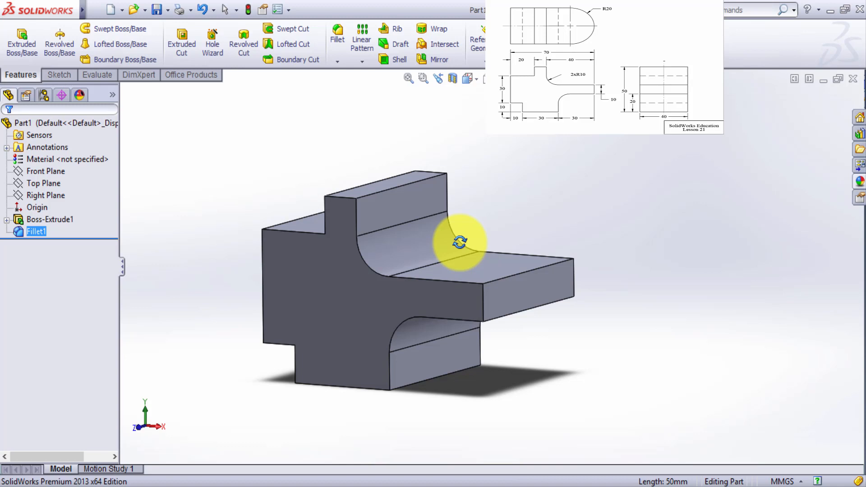
{"action": "middle_click_drag", "start_coordinate": [460, 242], "coordinate": [448, 312]}
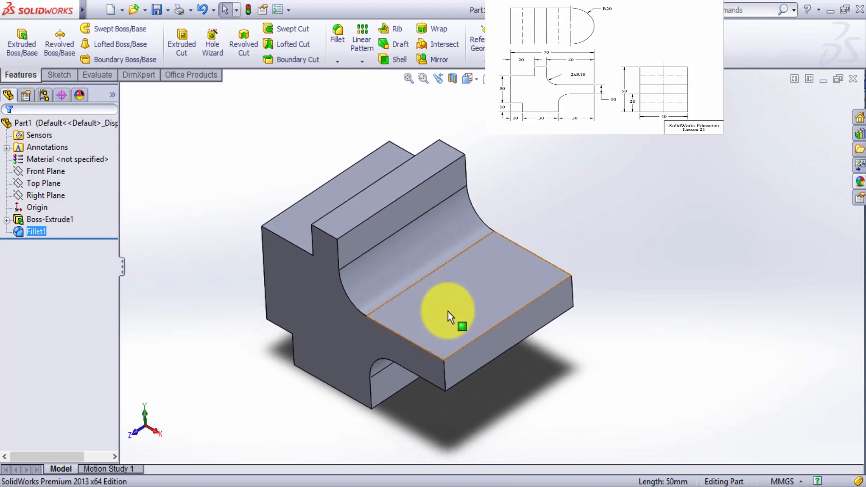
{"action": "left_click", "coordinate": [445, 375]}
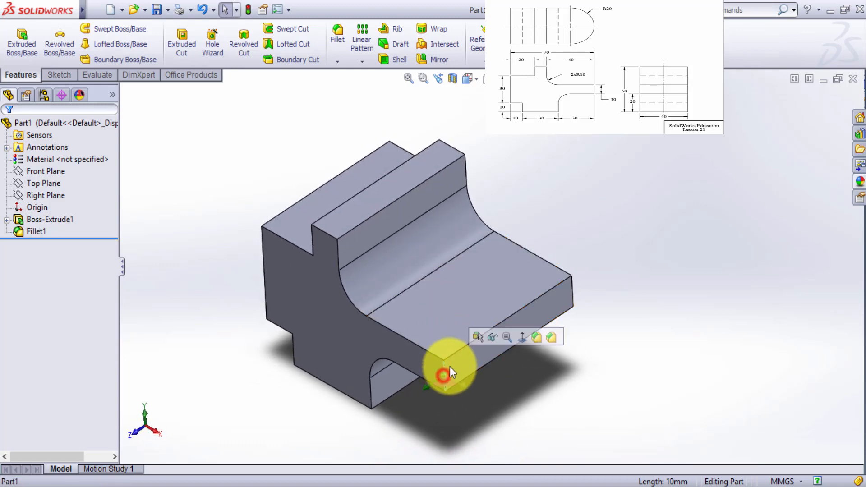
{"action": "left_click", "coordinate": [575, 285]}
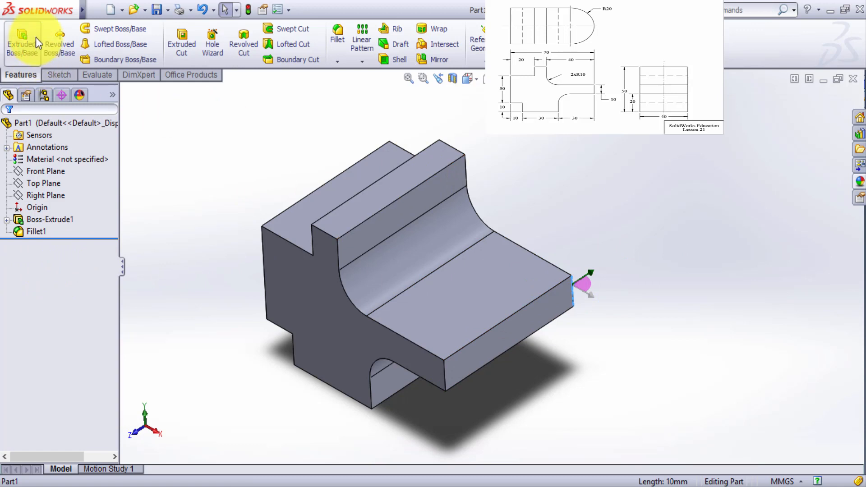
{"action": "left_click", "coordinate": [338, 33]}
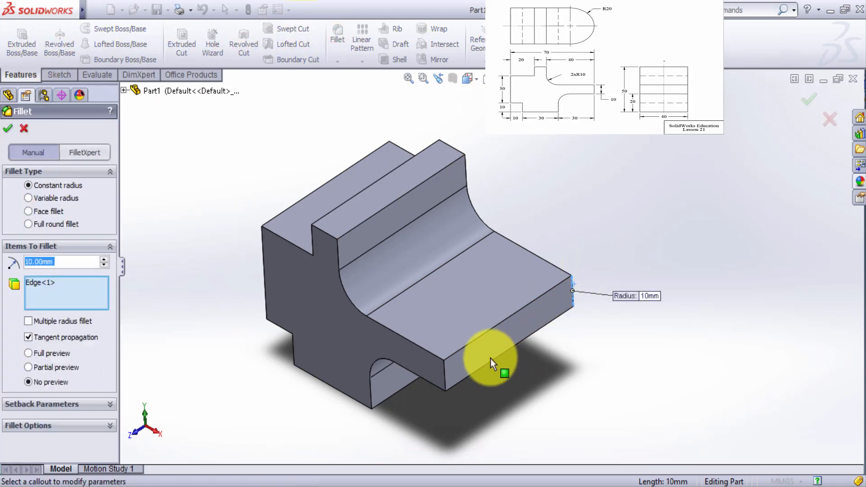
{"action": "left_click", "coordinate": [445, 378]}
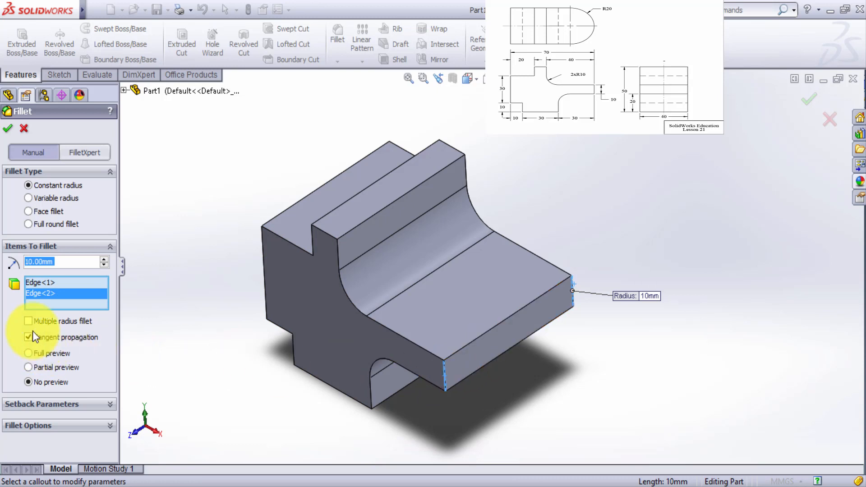
{"action": "left_click", "coordinate": [10, 127]}
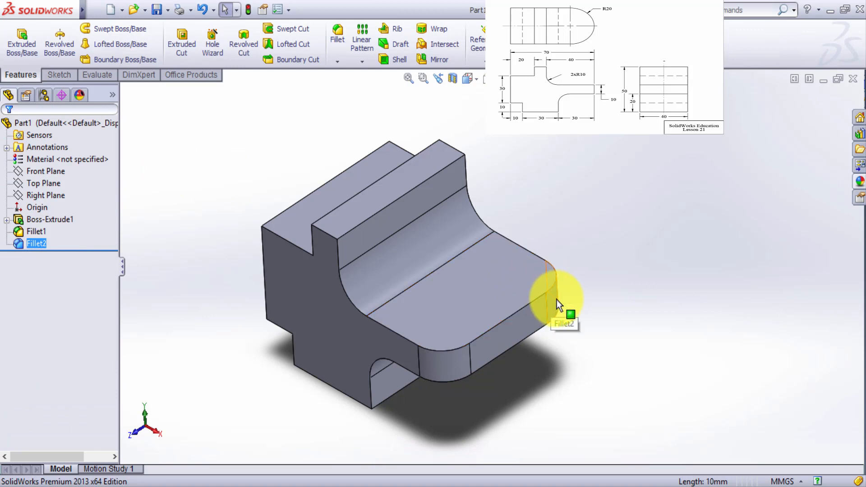
{"action": "scroll", "coordinate": [630, 293], "scroll_direction": "down", "scroll_amount": 3}
{"action": "scroll", "coordinate": [522, 312], "scroll_direction": "up", "scroll_amount": 1}
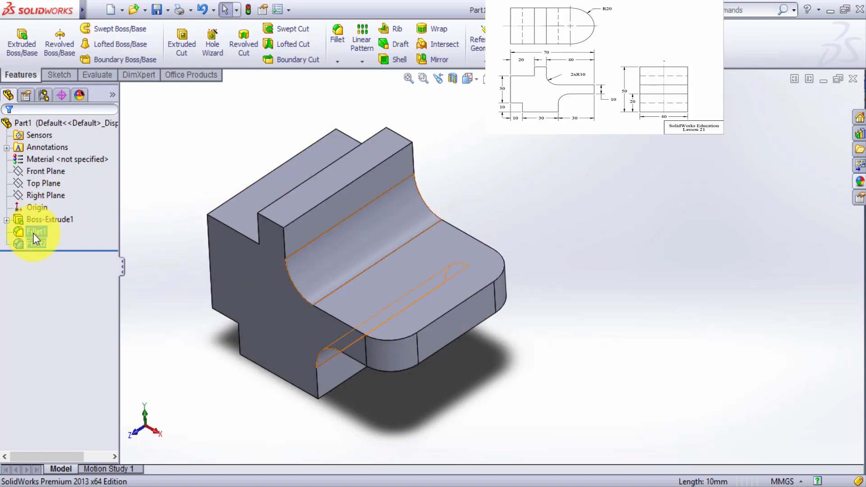
{"action": "left_click", "coordinate": [6, 220]}
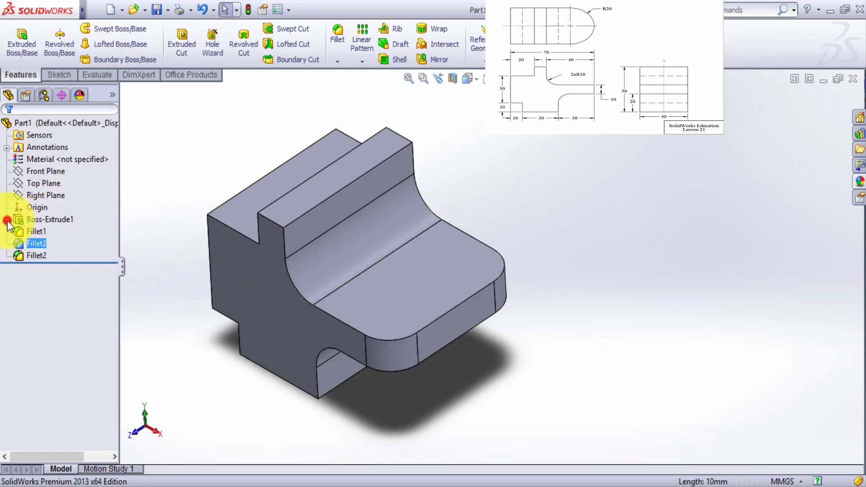
{"action": "left_click", "coordinate": [49, 231]}
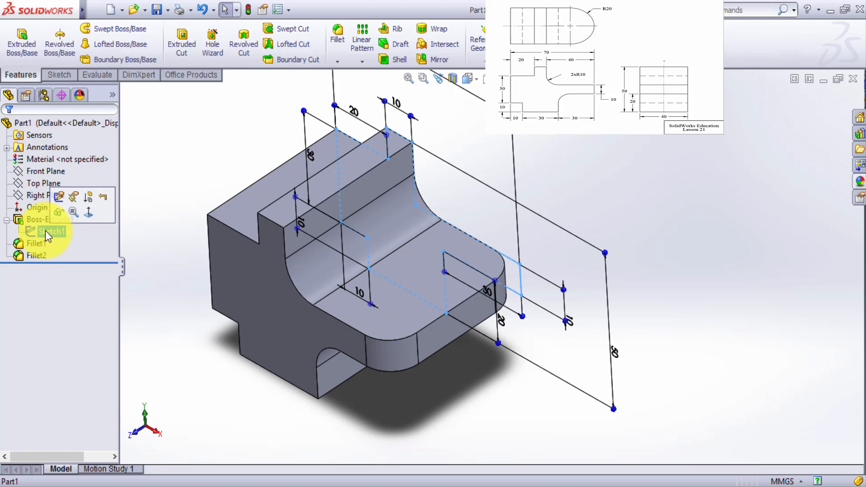
{"action": "right_click", "coordinate": [45, 231]}
{"action": "left_click", "coordinate": [54, 201]}
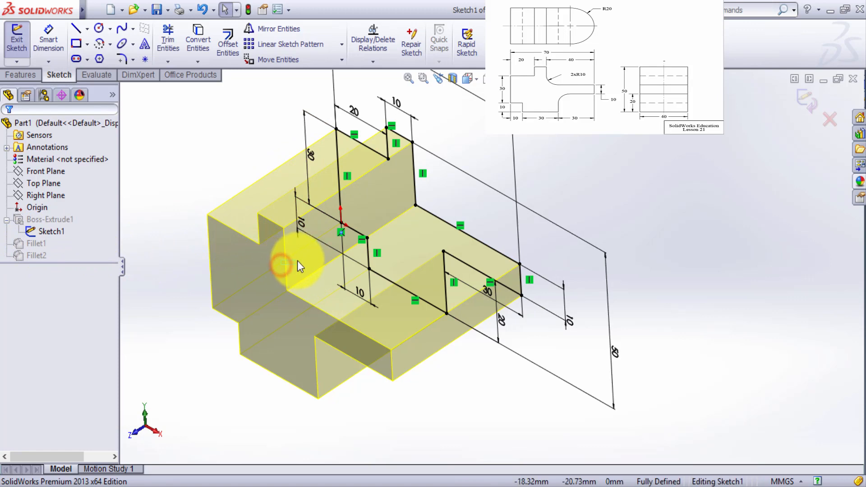
{"action": "left_click", "coordinate": [831, 120]}
Edit the stepped profile's boss extrusion and set its blind depth to 20 mm.
{"action": "right_click", "coordinate": [64, 222]}
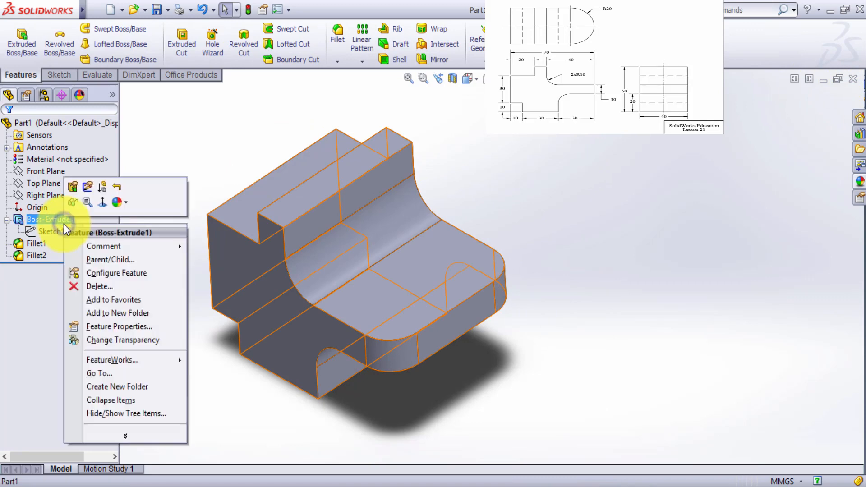
{"action": "left_click", "coordinate": [73, 187]}
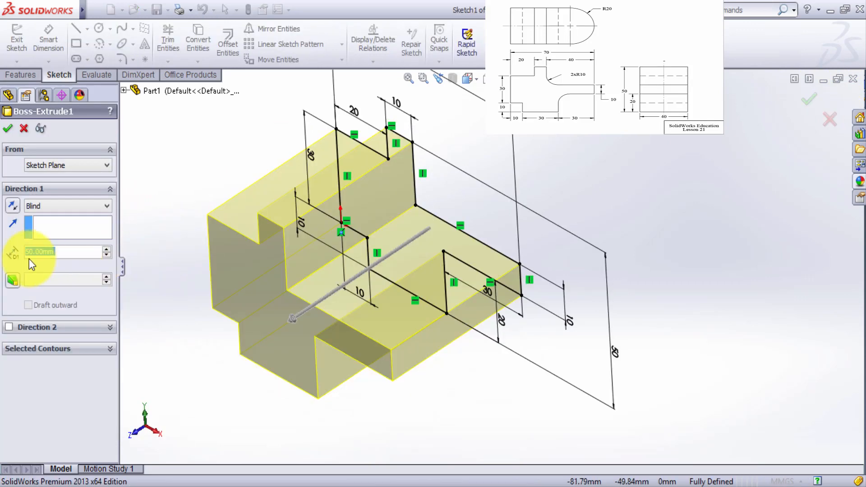
{"action": "type", "text": "20"}
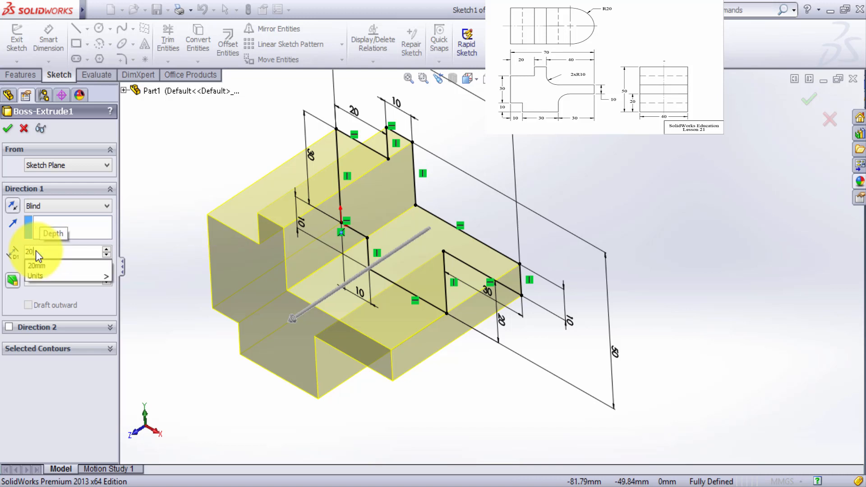
{"action": "key", "text": "Return"}
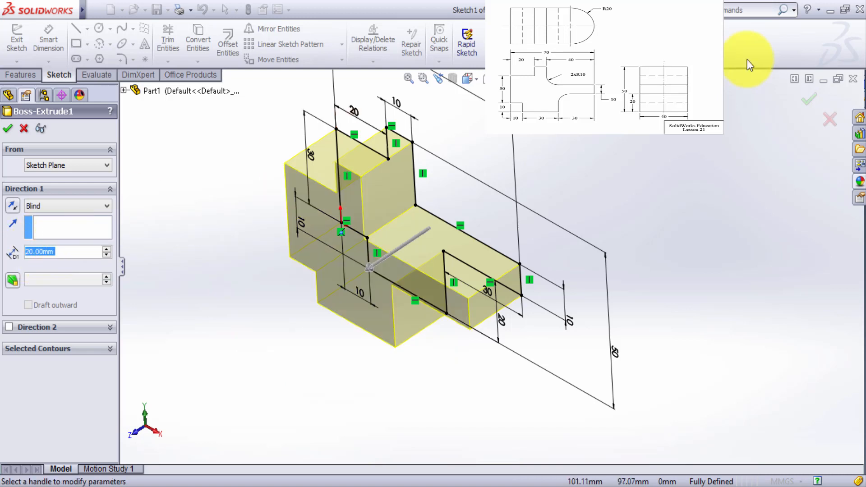
{"action": "left_click", "coordinate": [808, 99]}
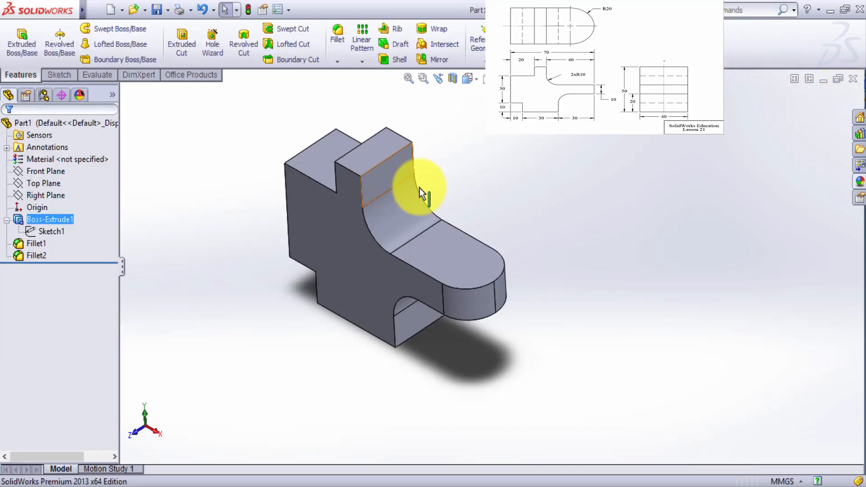
{"action": "middle_click_drag", "start_coordinate": [499, 277], "coordinate": [492, 234]}
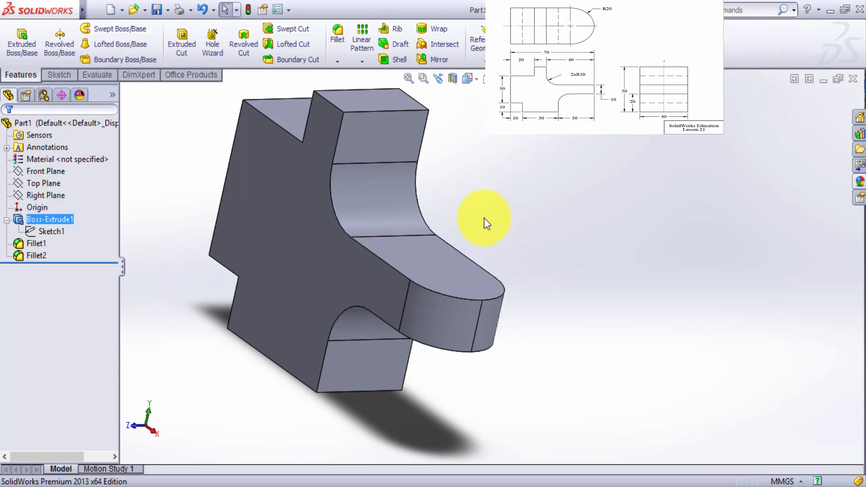
{"action": "left_click", "coordinate": [450, 308]}
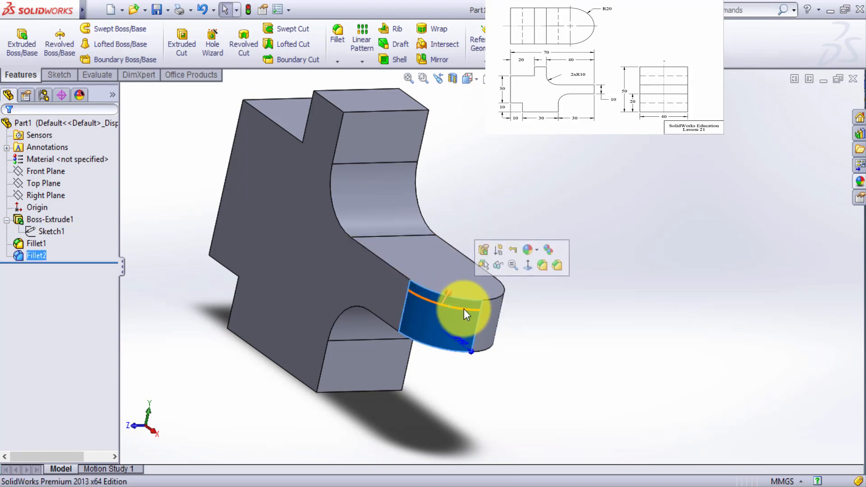
{"action": "left_click", "coordinate": [638, 236]}
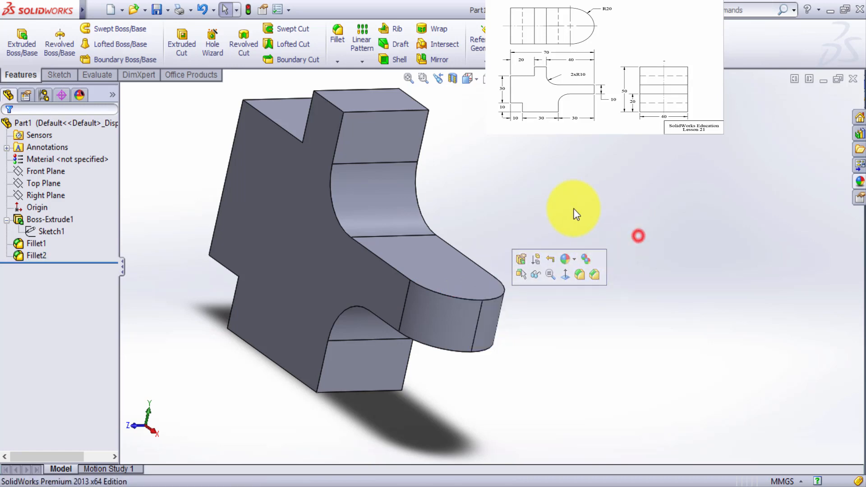
{"action": "middle_click_drag", "start_coordinate": [574, 212], "coordinate": [474, 185]}
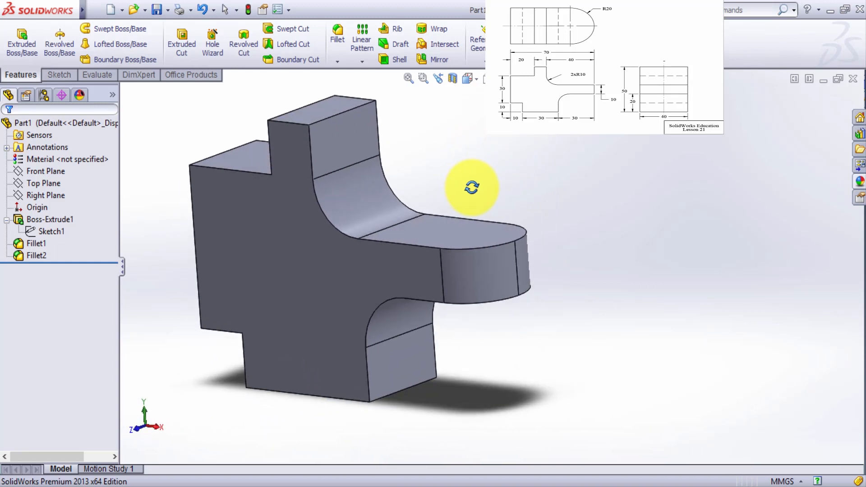